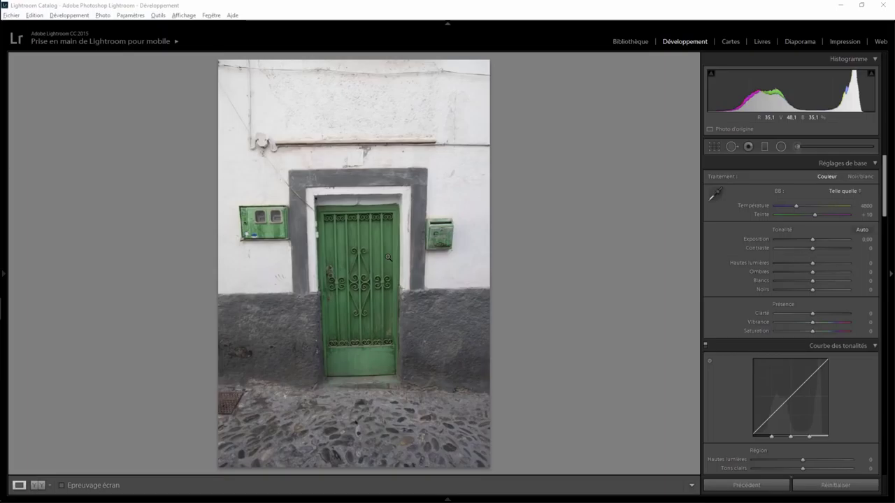
- Straighten the photo along the vertical door frame with the crop Angle tool
click(713, 148)
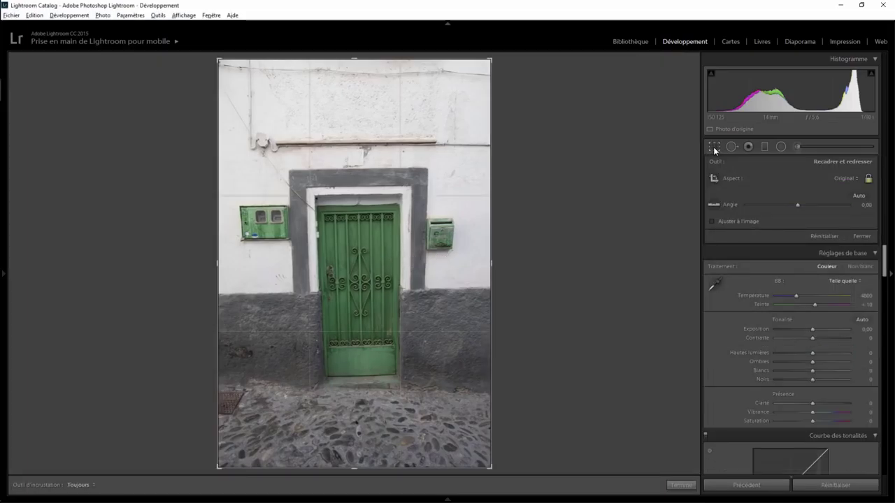
click(713, 204)
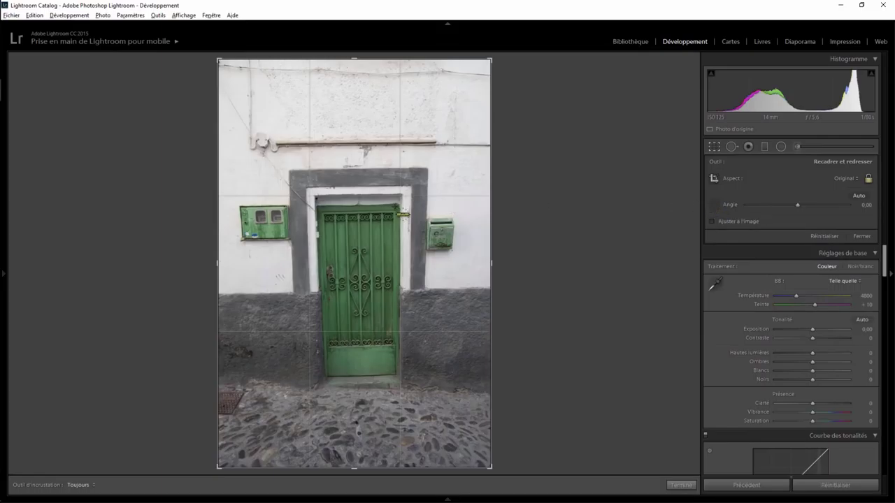
drag(355, 168, 360, 453)
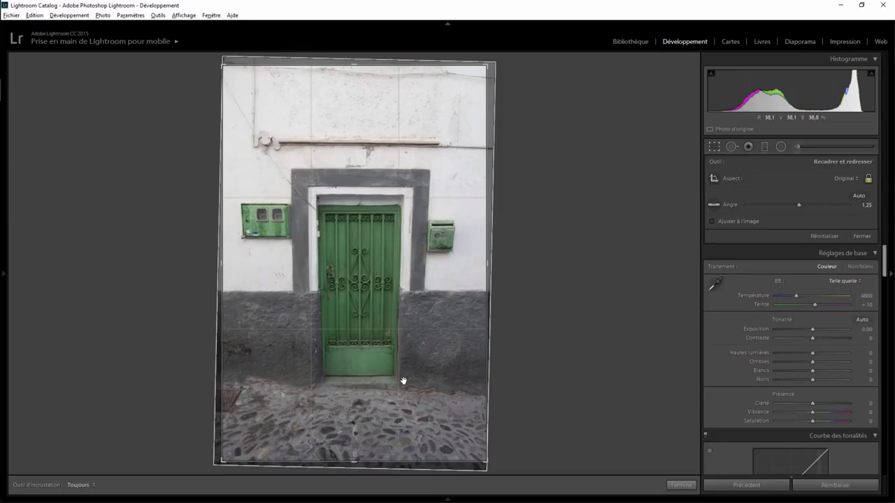
click(862, 236)
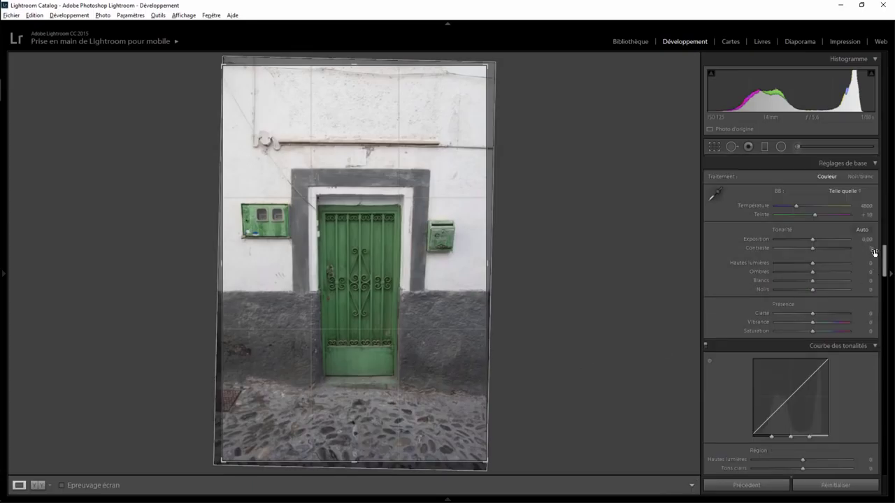
- Apply Vertical Upright correction to fix the converging verticals
drag(885, 228, 894, 416)
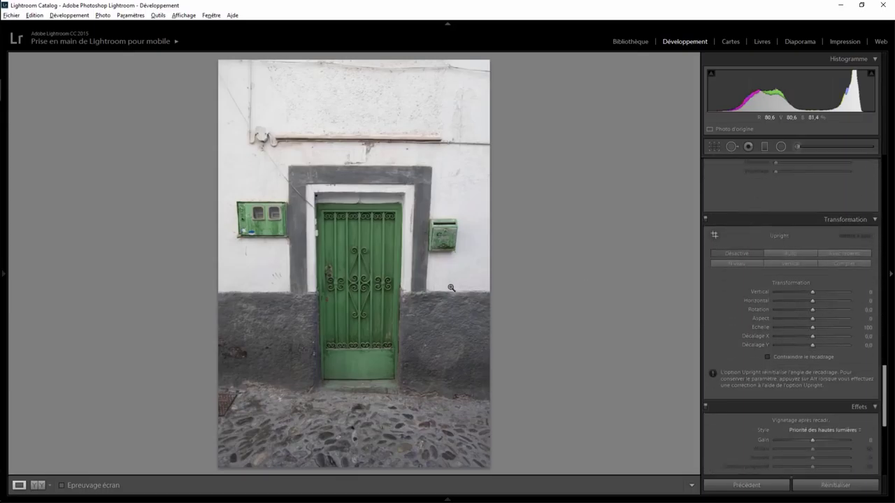
click(793, 264)
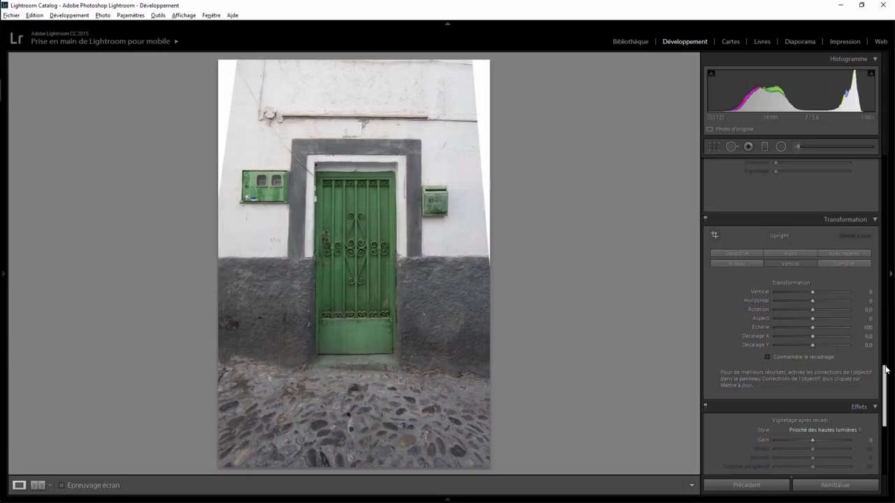
scroll(886, 370, up, 5)
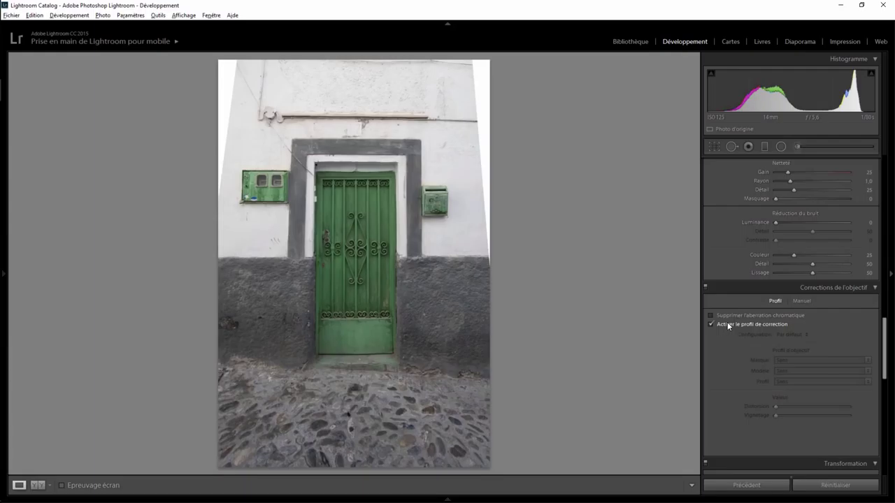
- Enable the lens profile correction and shrink the crop to cut out the blank corners
click(710, 324)
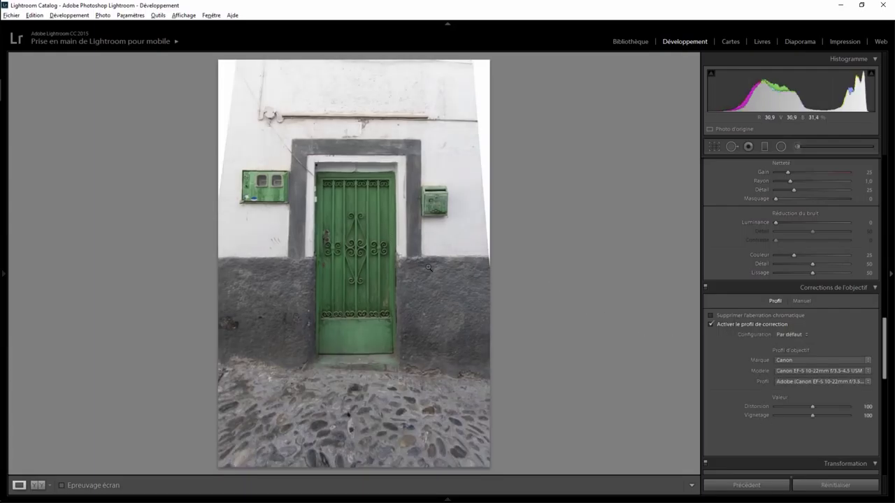
click(713, 147)
drag(483, 68, 462, 105)
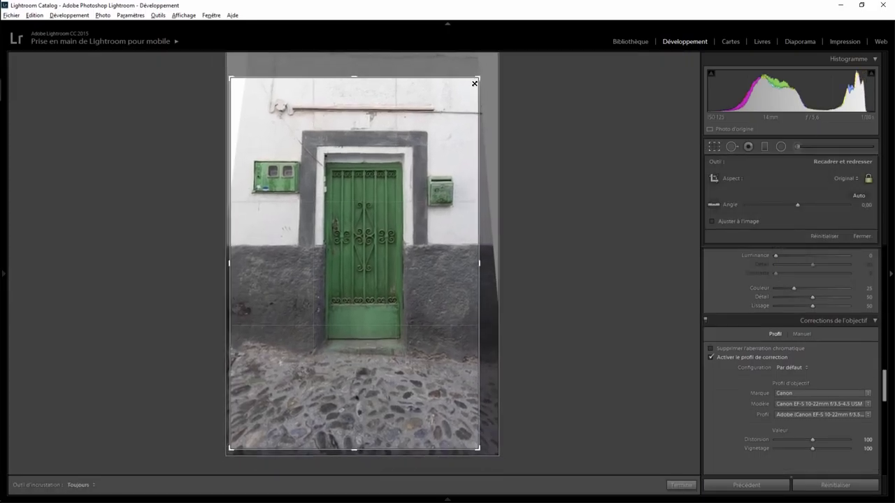
drag(237, 86, 248, 104)
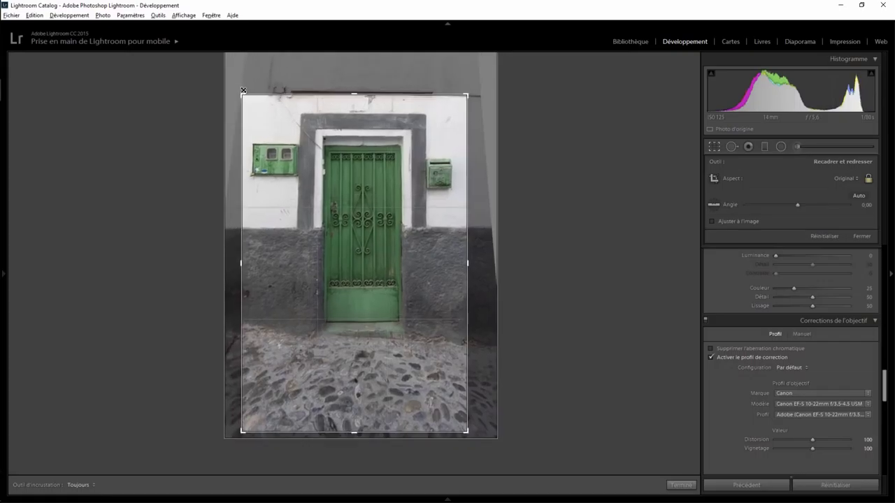
- Reposition the photo within the tightened crop and apply it
drag(349, 161, 351, 171)
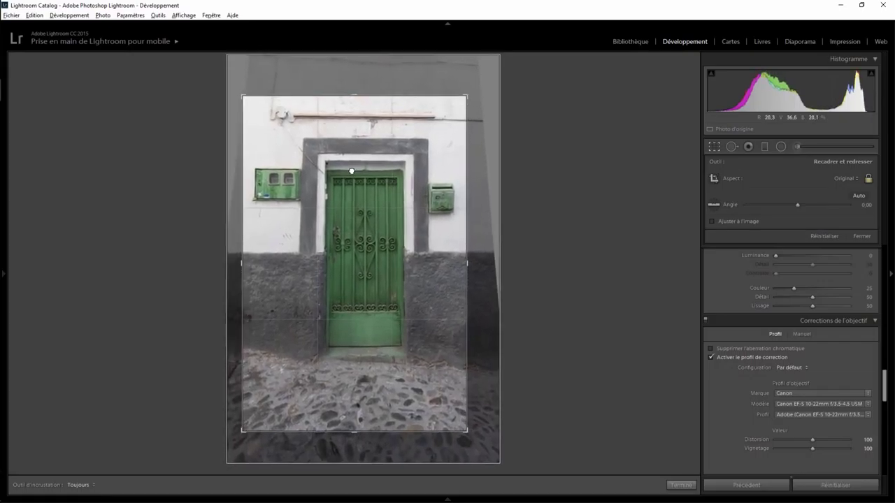
drag(243, 96, 244, 99)
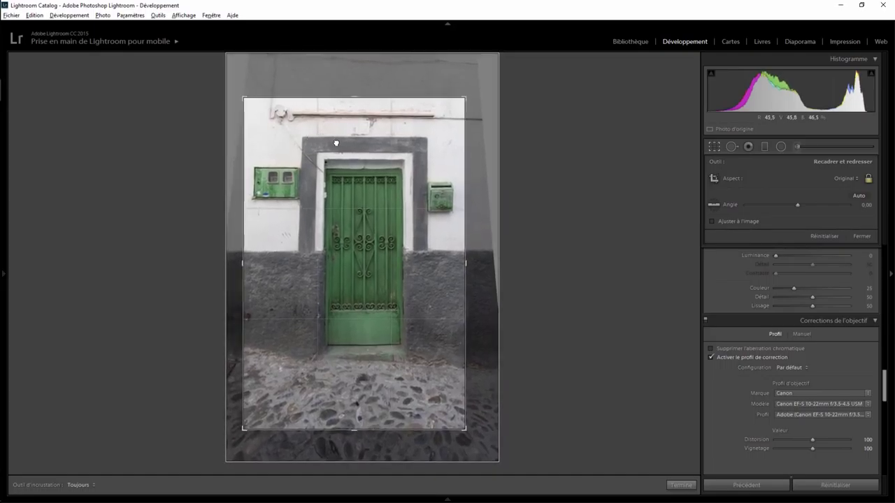
drag(335, 141, 335, 149)
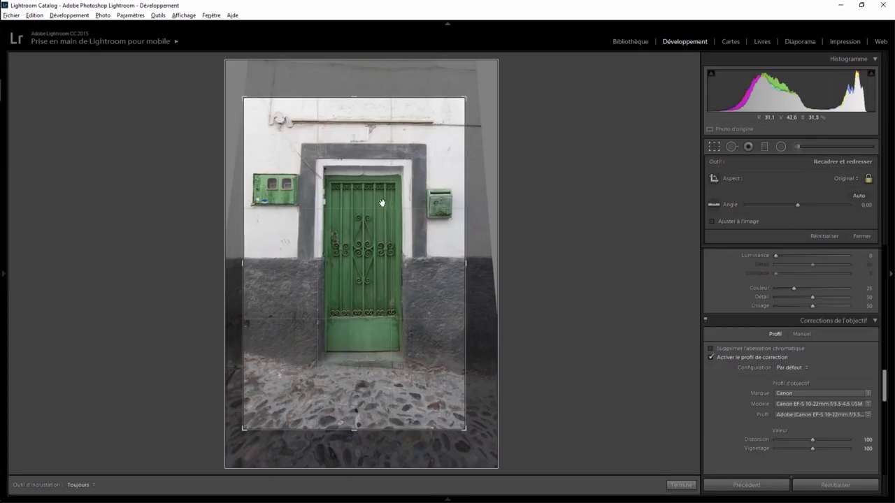
drag(379, 204, 378, 213)
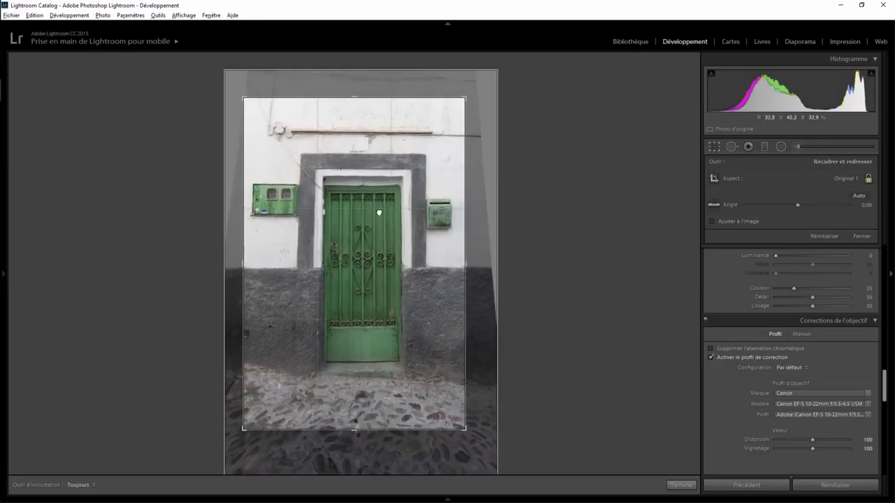
drag(375, 222, 376, 219)
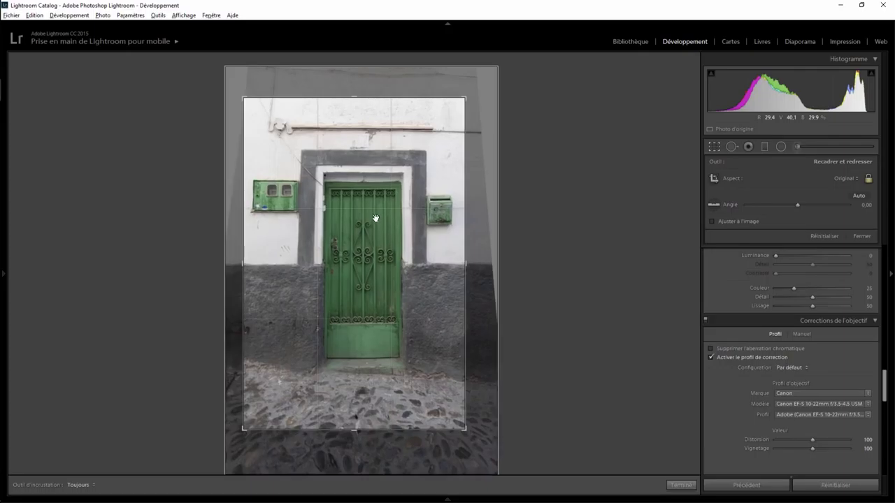
key(Return)
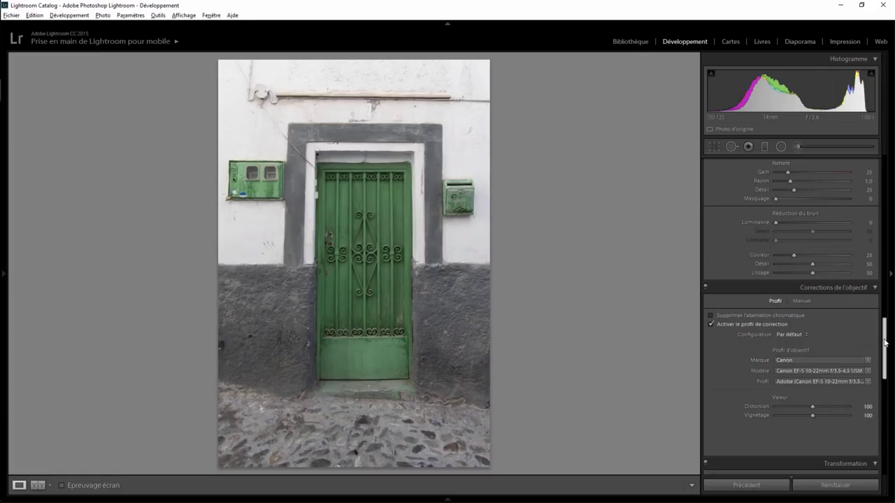
- Apply Guided Upright with horizontal guides along the surround top and door bottom and vertical guides along both frames
drag(884, 343, 885, 390)
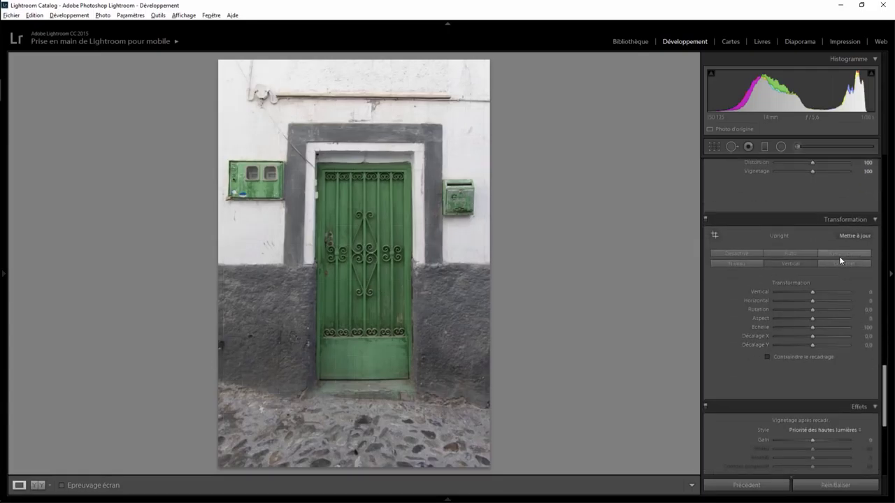
click(841, 254)
drag(166, 162, 636, 156)
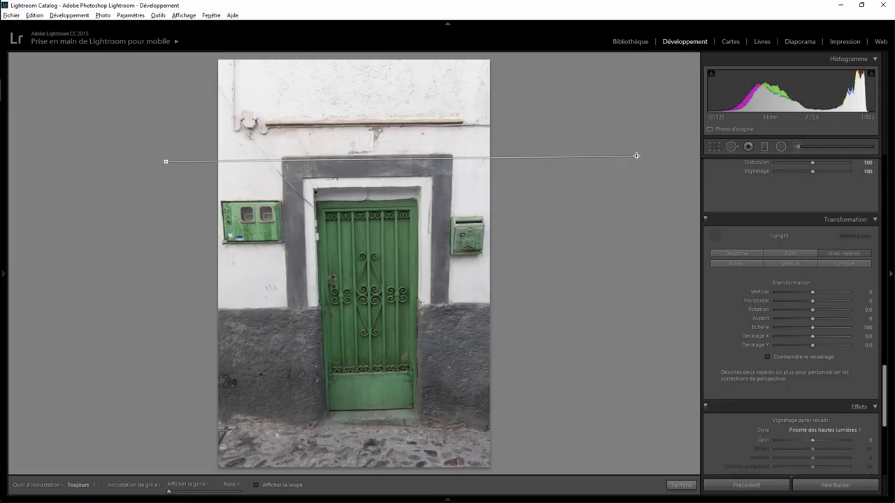
drag(193, 415, 611, 406)
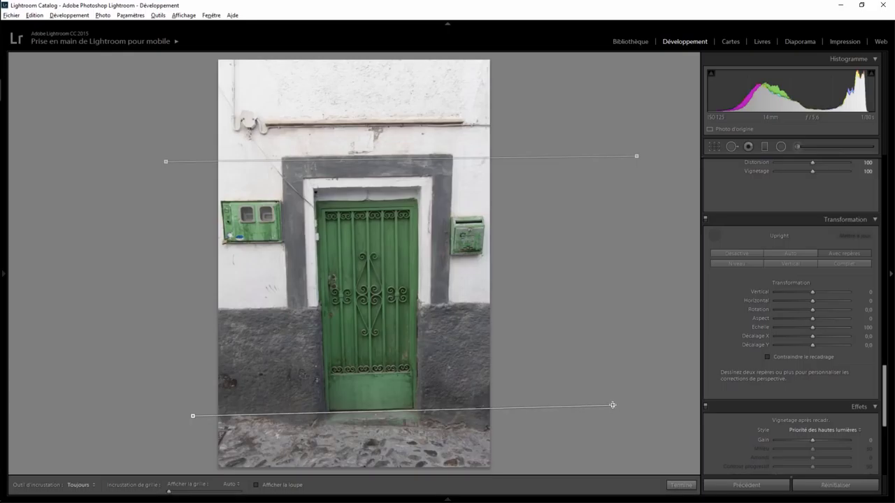
drag(285, 214, 299, 409)
drag(445, 130, 434, 394)
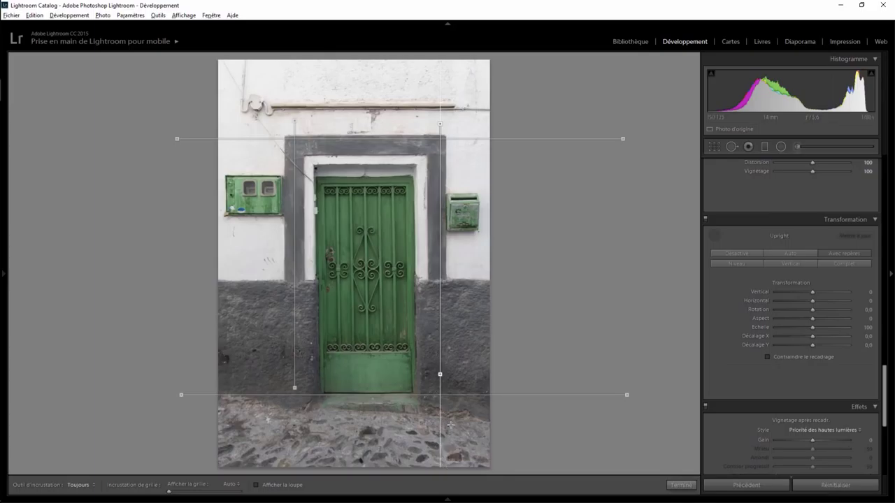
drag(440, 124, 438, 124)
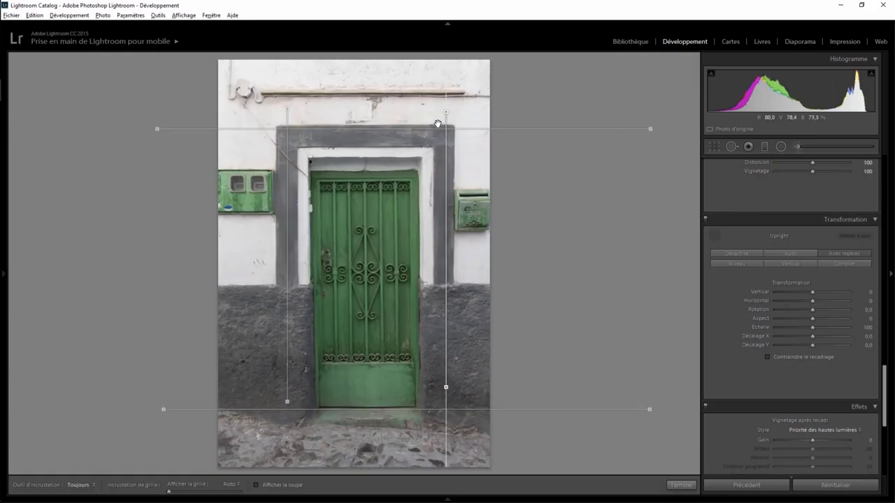
click(714, 146)
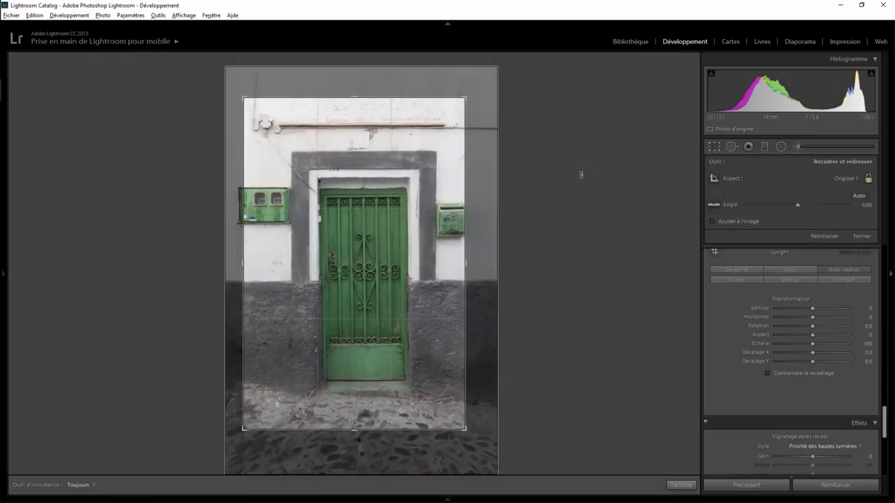
- Expand the crop to cover nearly the whole image, shift the photo right, and apply
drag(249, 101, 236, 83)
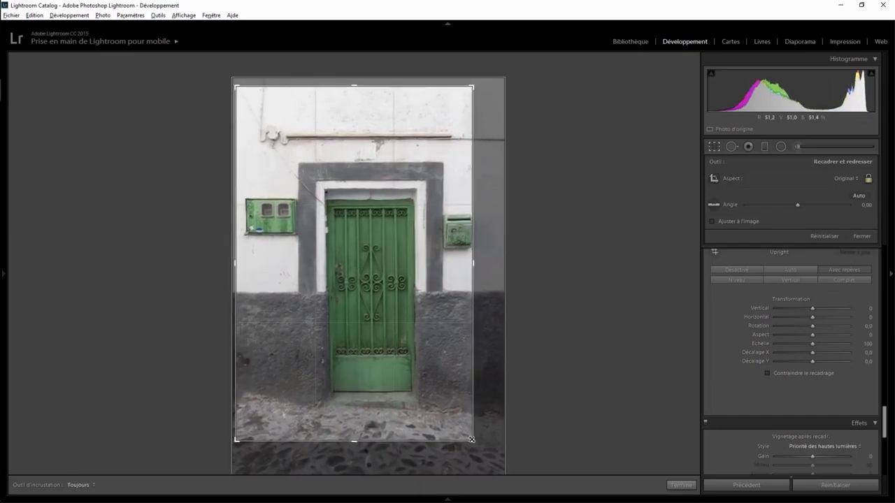
drag(481, 449, 497, 470)
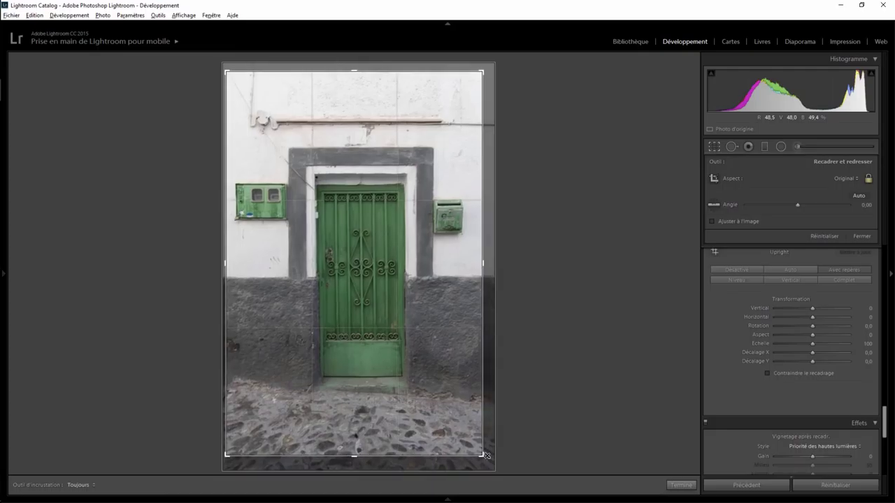
drag(364, 135, 381, 140)
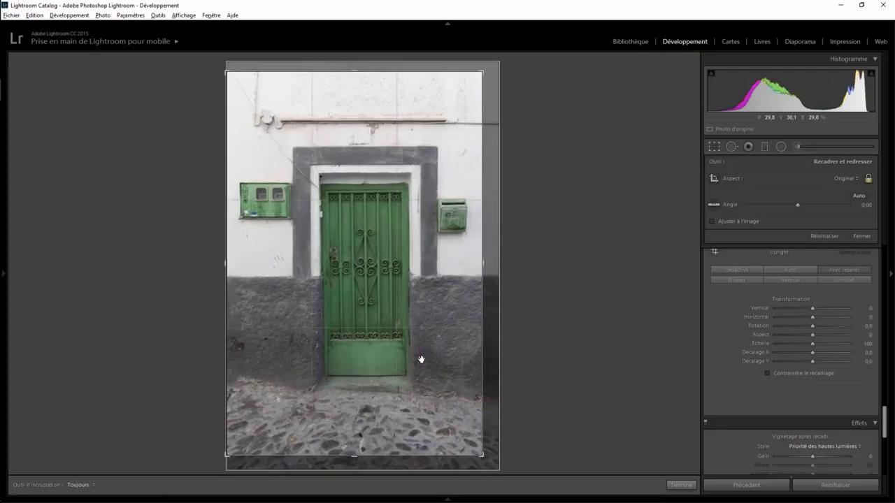
key(Return)
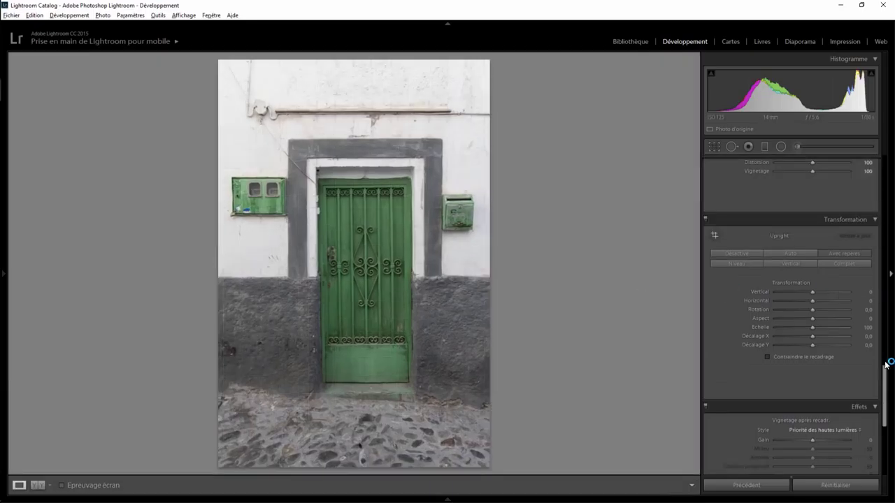
- Set Highlights to +25, Shadows to +30 and Blacks to −50 in the Basic panel
drag(885, 373, 887, 165)
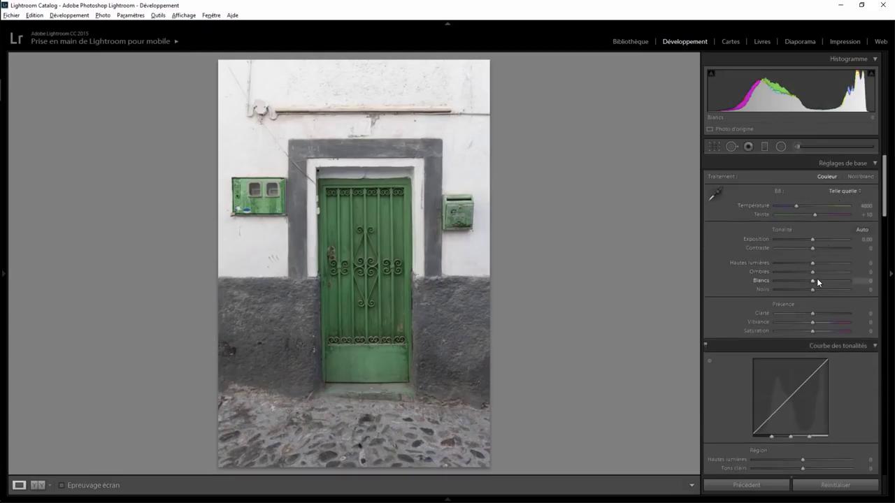
mouse_move(813, 265)
mouse_down()
mouse_move(784, 266)
mouse_move(834, 263)
mouse_move(787, 261)
mouse_move(822, 261)
mouse_up()
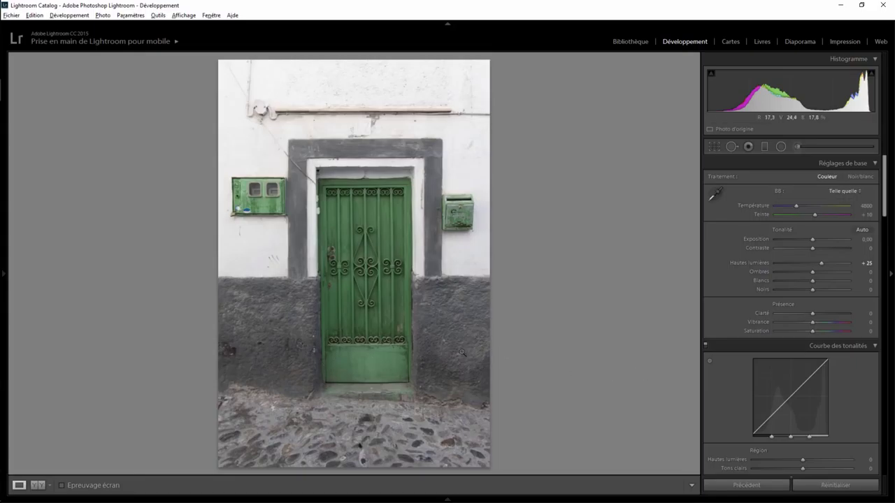
mouse_move(812, 272)
mouse_down()
mouse_move(827, 272)
mouse_move(791, 290)
mouse_up()
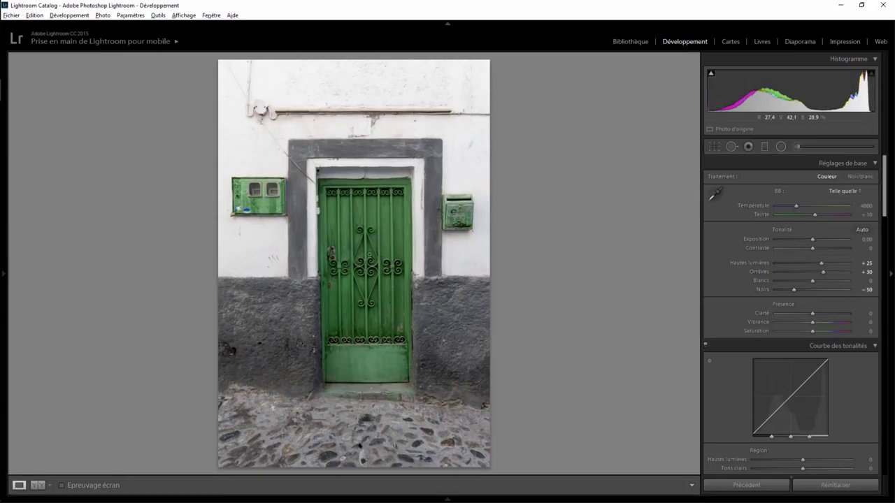
mouse_move(886, 213)
mouse_down()
mouse_move(890, 316)
mouse_move(889, 291)
mouse_up()
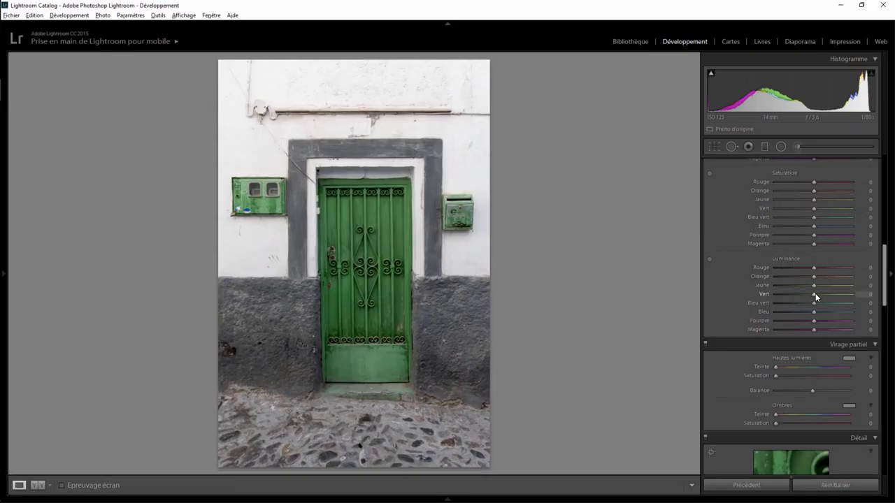
- Raise the green luminance in HSL and set Clarity to +29
mouse_move(813, 294)
mouse_down()
mouse_move(784, 293)
mouse_move(889, 292)
mouse_up()
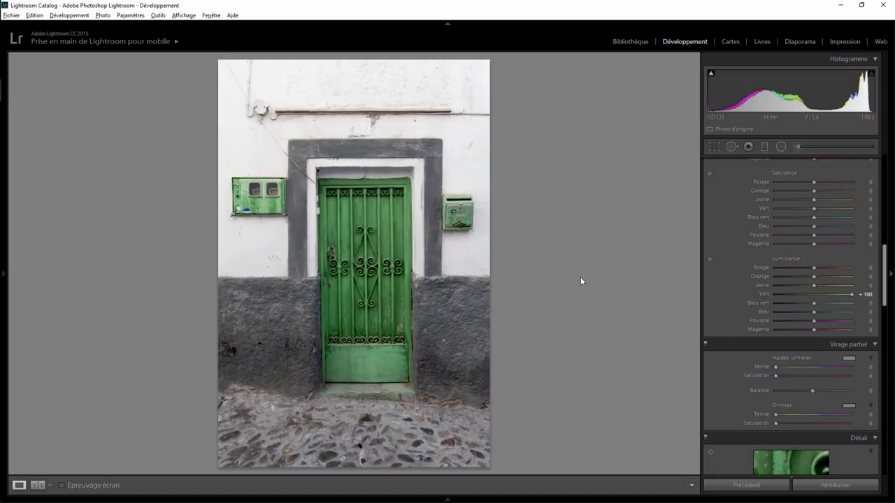
drag(885, 278, 886, 177)
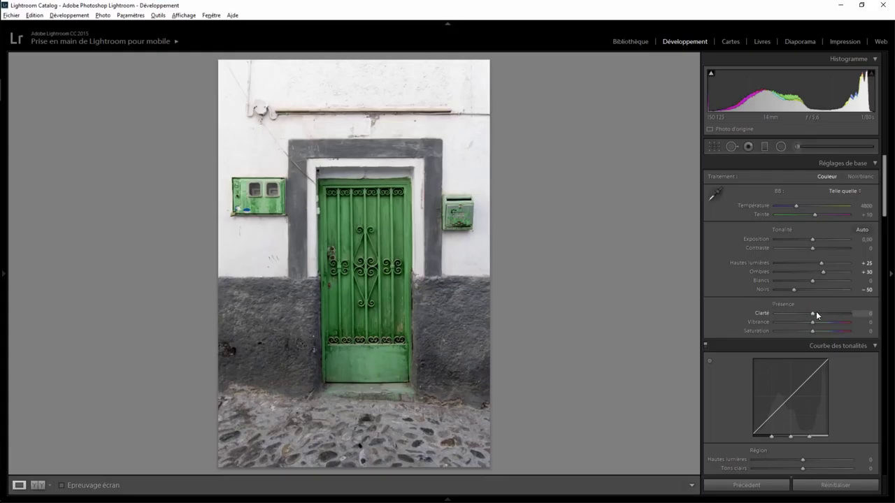
drag(813, 313, 823, 315)
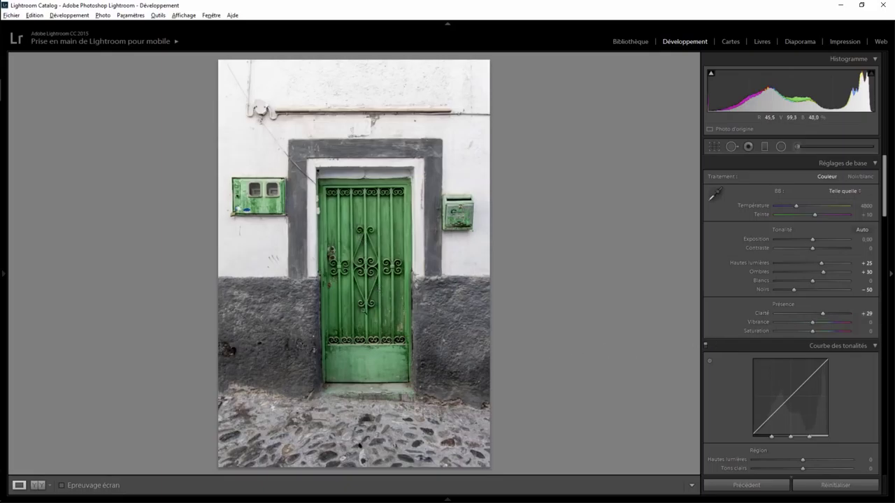
- Straighten the photo by a 0.10° angle
click(712, 149)
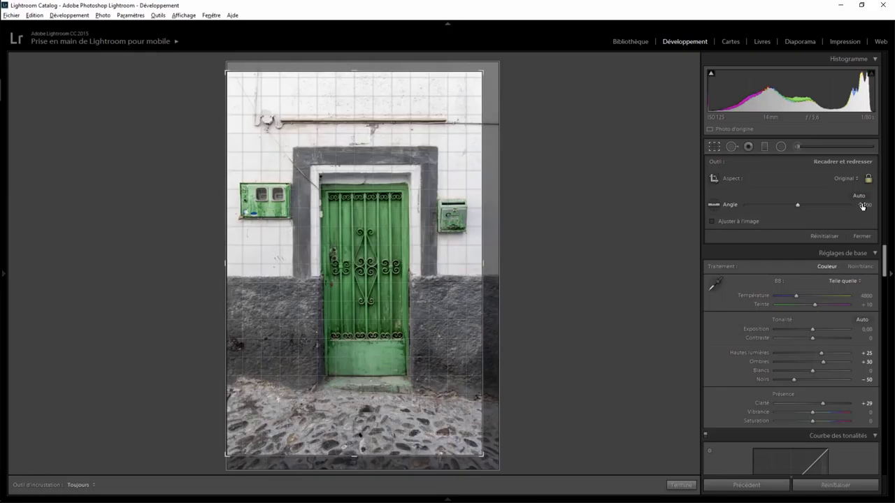
drag(863, 205, 865, 205)
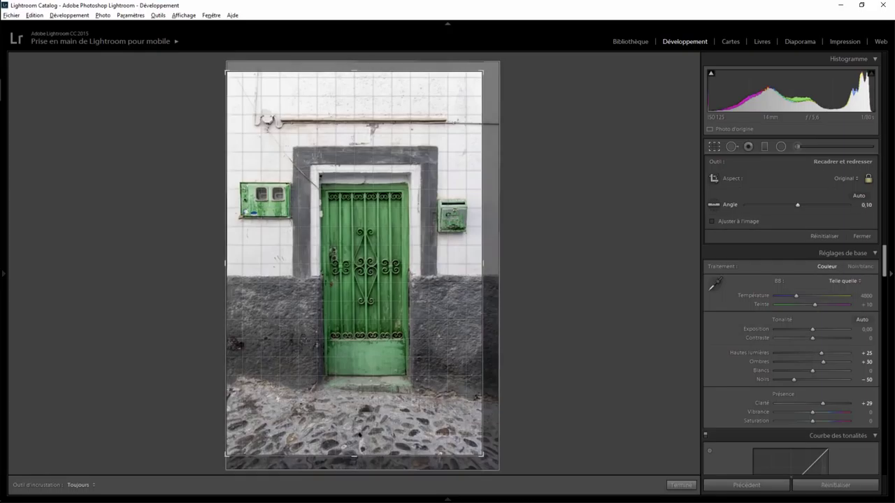
click(681, 485)
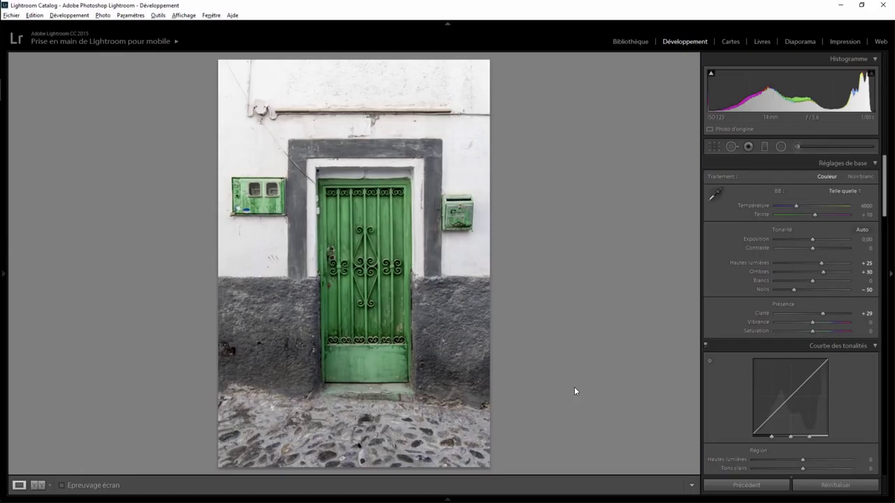
click(225, 364)
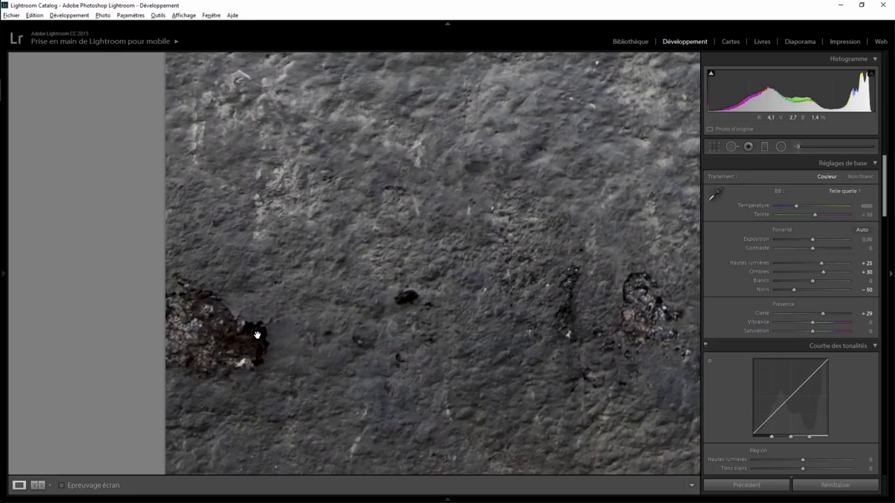
- At 1:1, heal a blemish at the lower-left edge of the wall with a new source
click(262, 378)
click(231, 405)
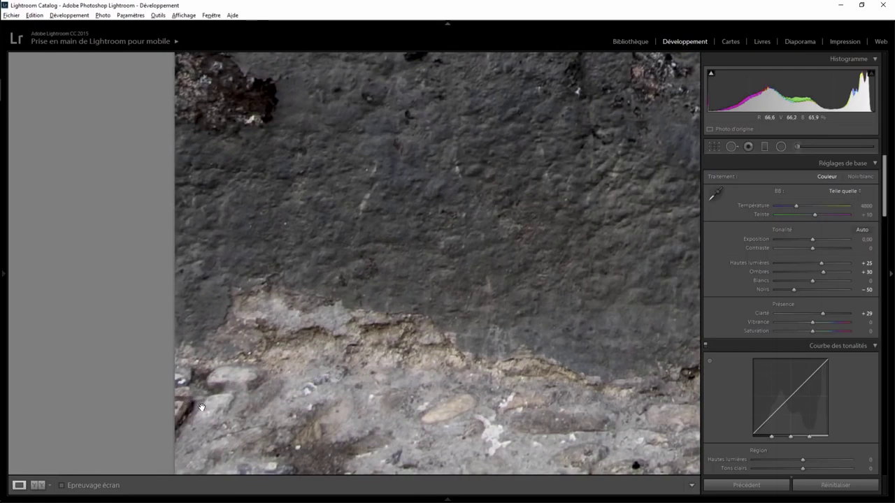
click(731, 147)
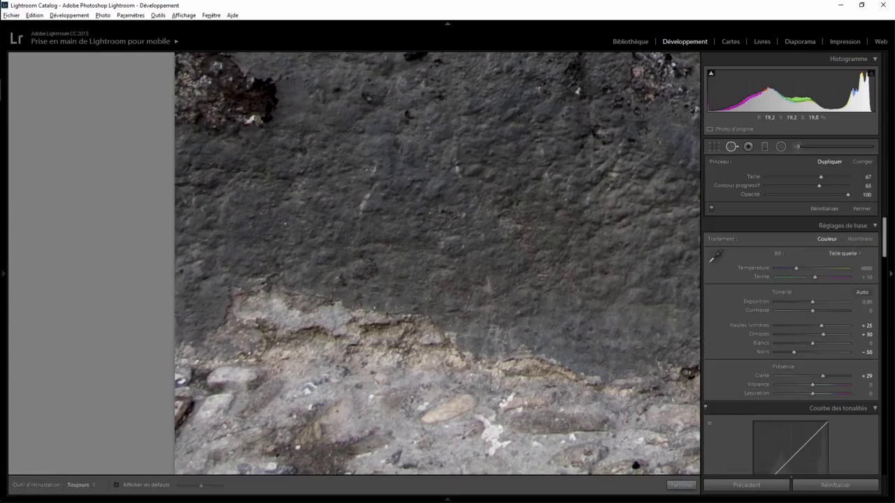
drag(190, 403, 175, 419)
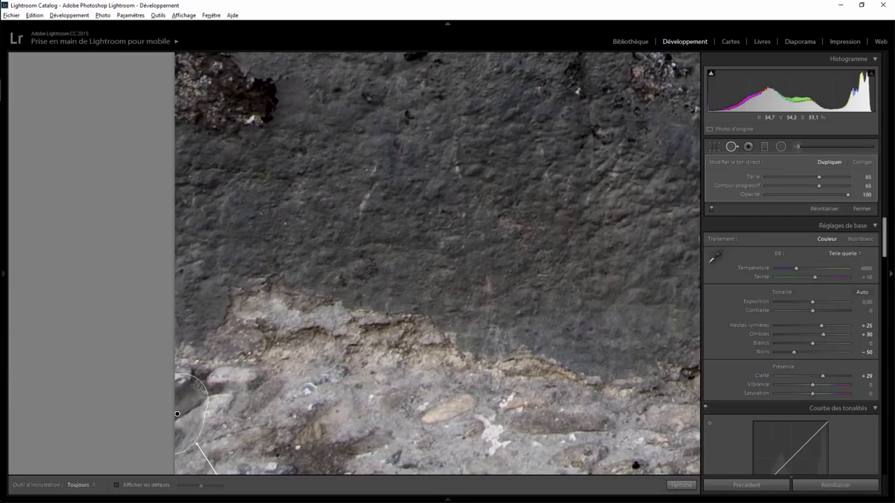
key(slash)
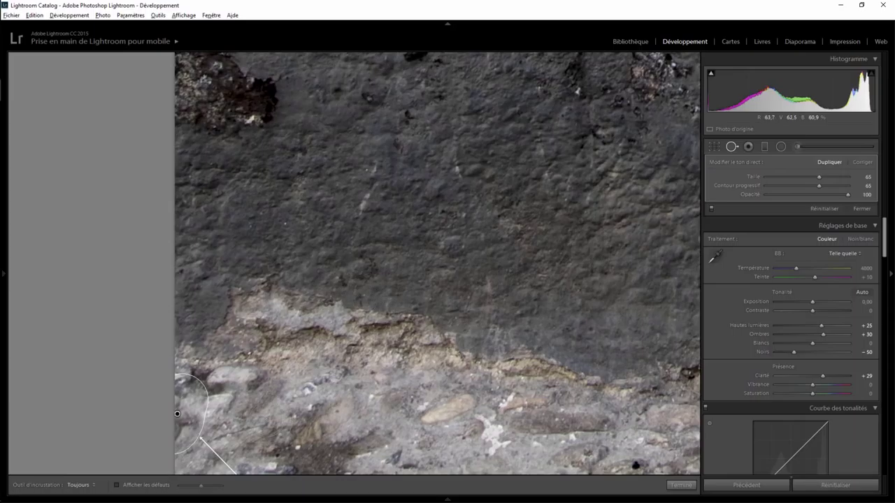
click(676, 486)
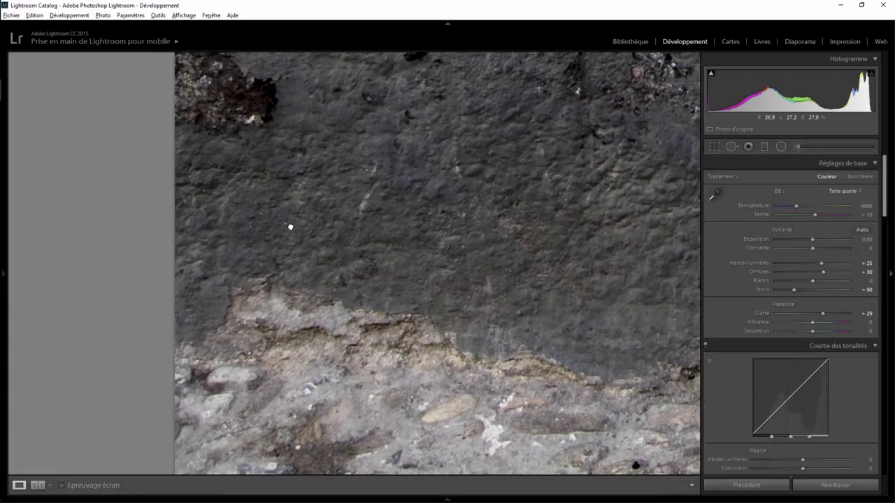
- Heal the dark wall blemishes in Heal mode from cleaner wall, then return to the full view
drag(276, 204, 365, 311)
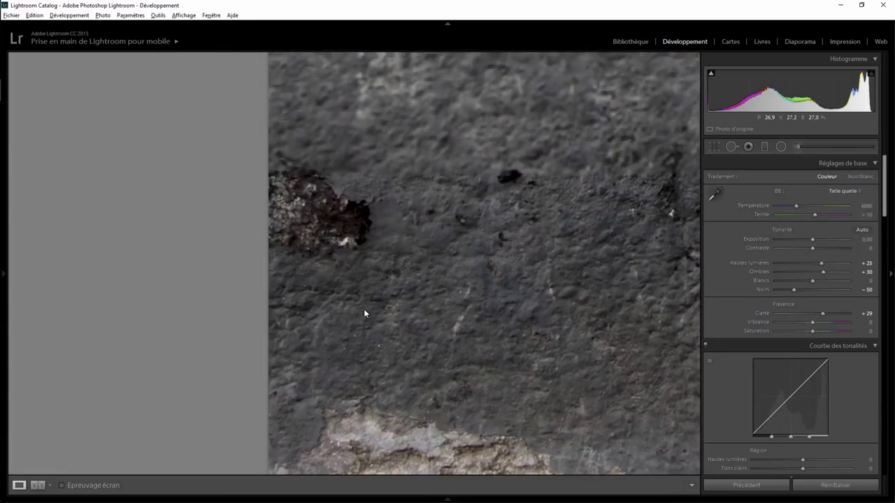
click(732, 147)
scroll(300, 172, up, 2)
drag(288, 175, 344, 229)
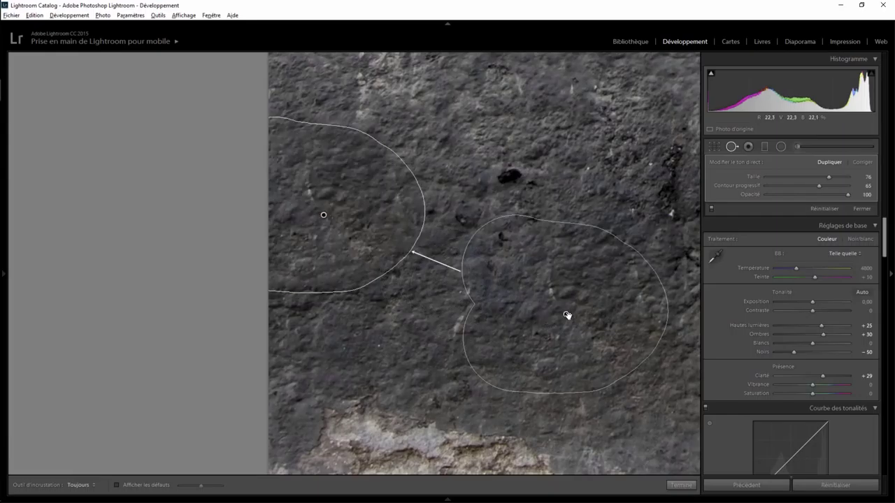
drag(567, 313, 566, 233)
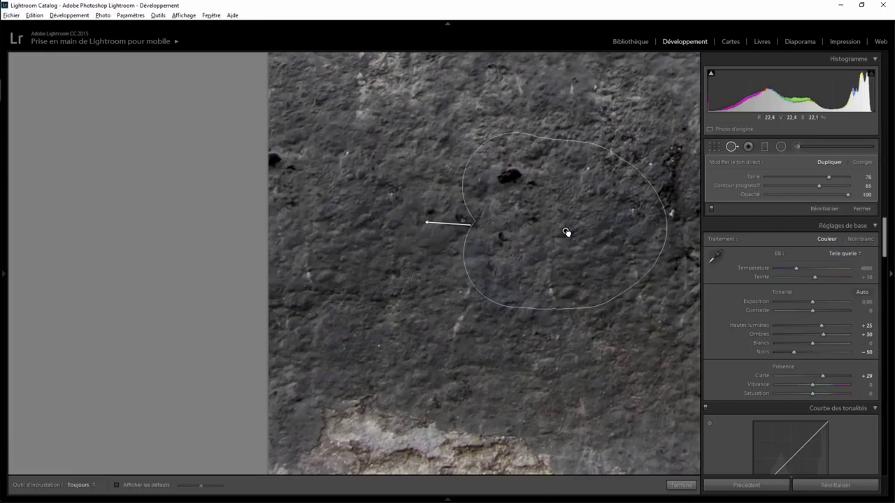
click(862, 163)
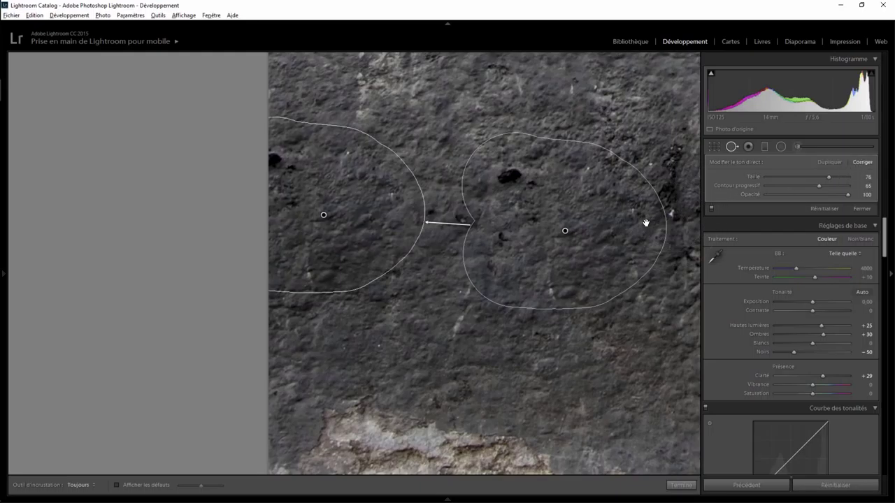
click(685, 485)
click(474, 312)
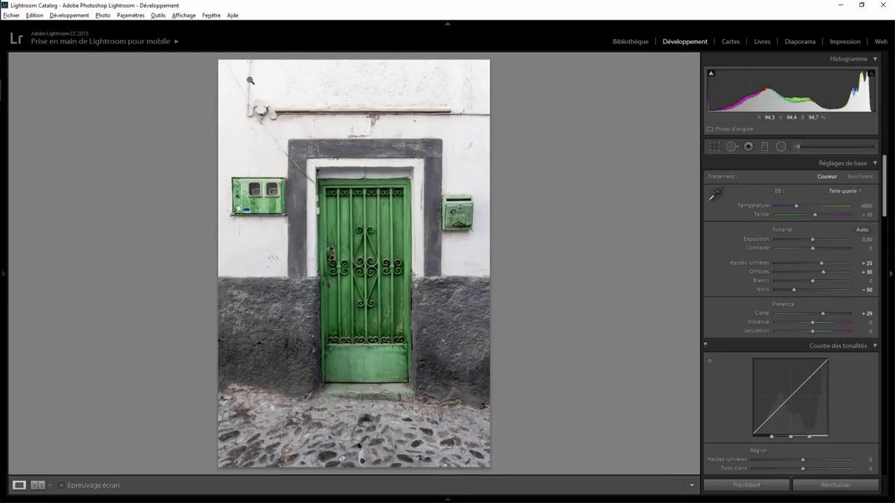
- Zoom in on the pipe and heal along it, sampling from plain wall
click(439, 116)
drag(539, 152, 352, 262)
drag(414, 267, 478, 293)
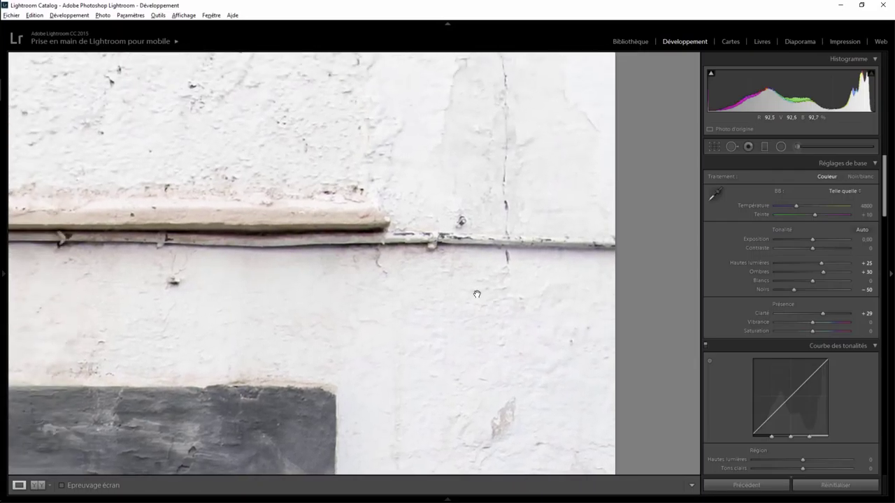
click(731, 146)
drag(594, 244, 293, 236)
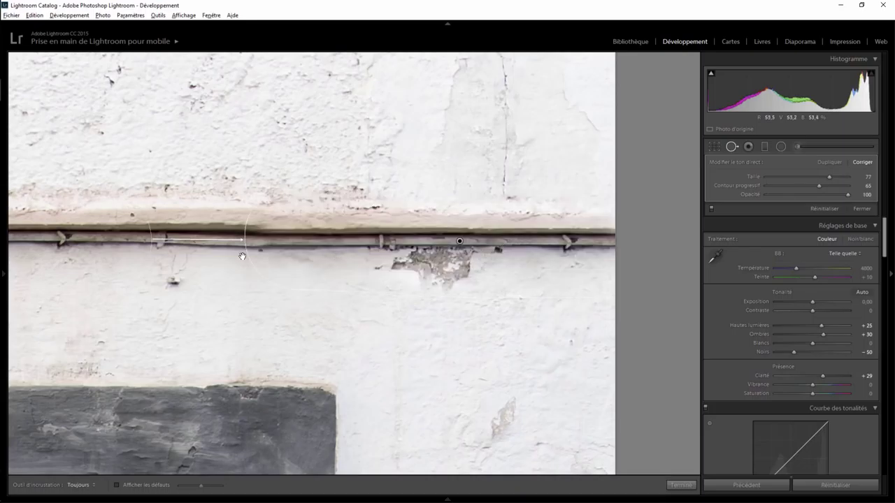
drag(62, 244, 150, 115)
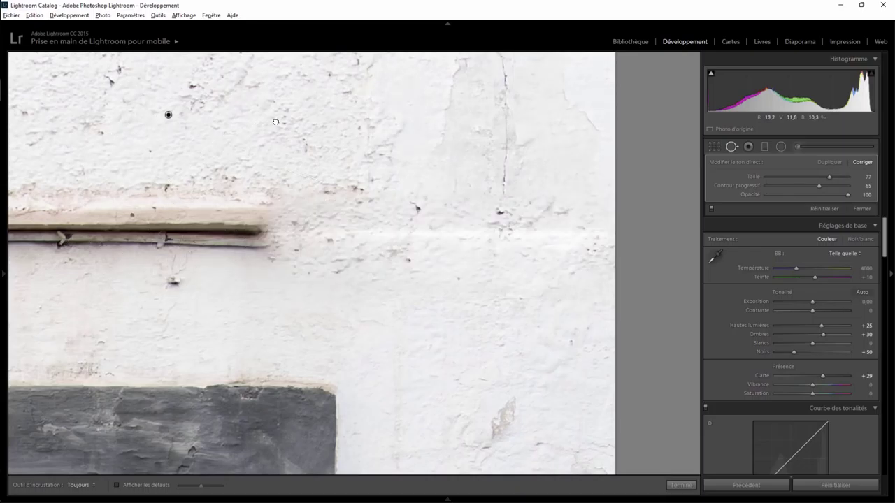
drag(275, 122, 311, 120)
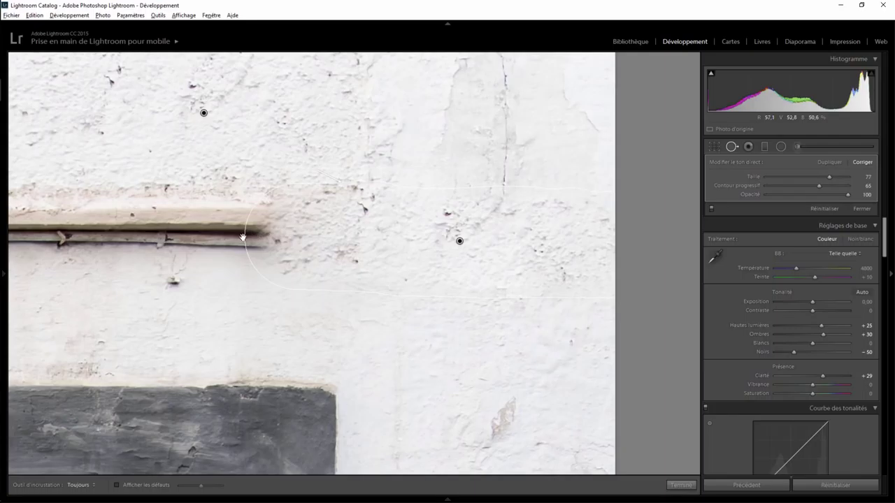
- Paint over the pipe's right end with a size-50 brush, sampling higher on the wall
drag(241, 299, 464, 305)
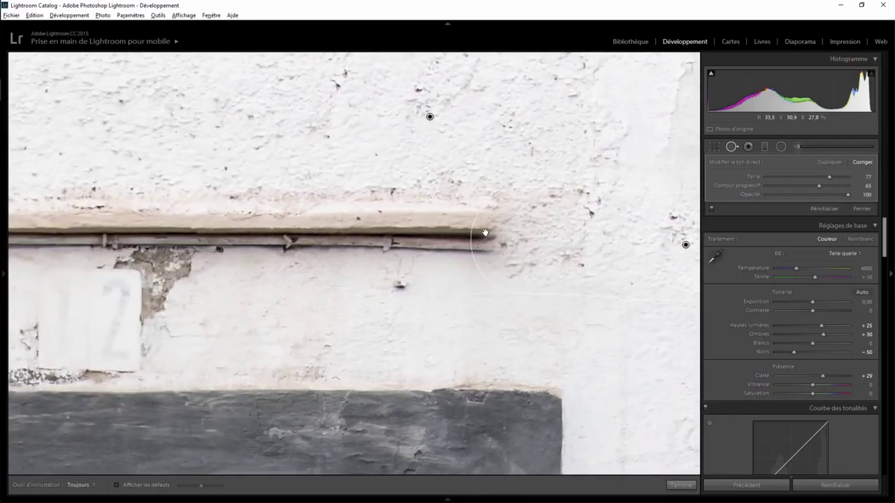
mouse_move(411, 230)
mouse_down()
mouse_move(511, 223)
mouse_move(229, 210)
mouse_move(236, 246)
mouse_move(427, 248)
mouse_move(372, 258)
mouse_move(521, 247)
mouse_move(378, 248)
mouse_up()
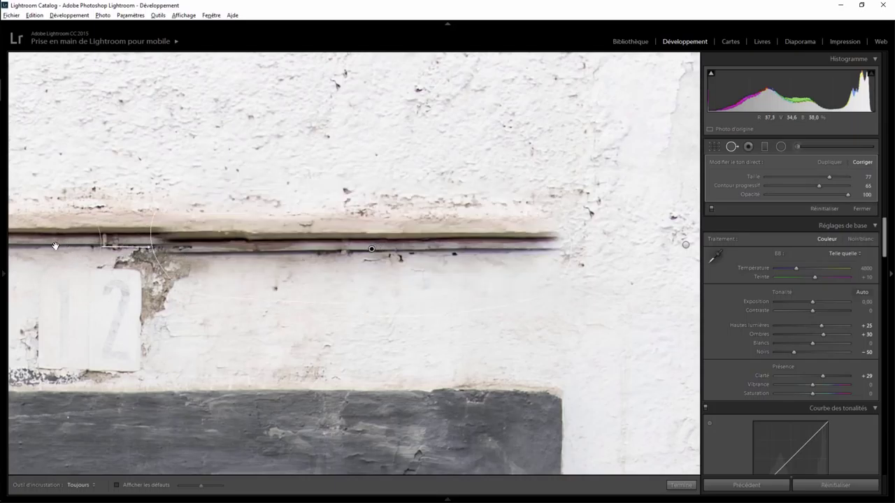
drag(136, 246, 412, 96)
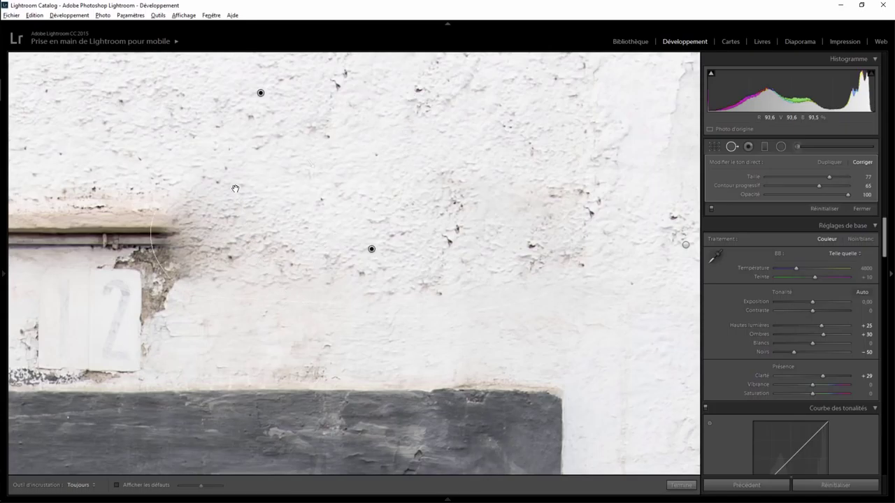
drag(256, 258, 570, 256)
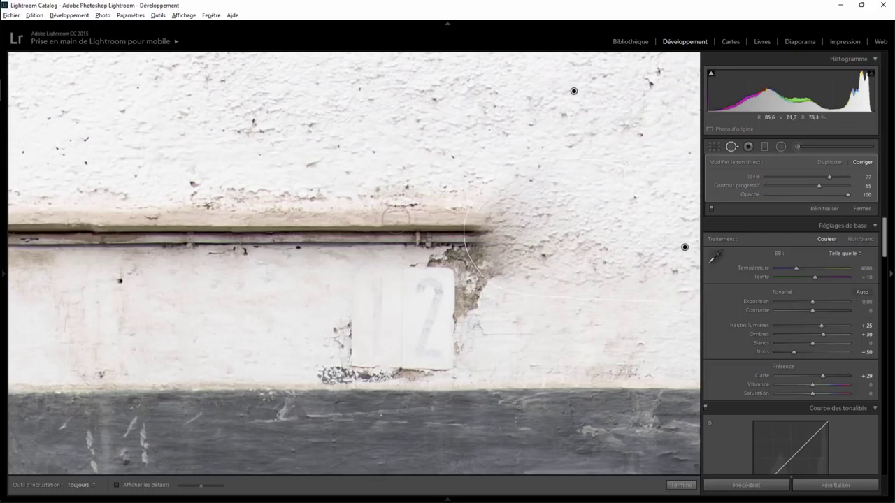
scroll(461, 245, down, 3)
mouse_move(381, 241)
mouse_down()
mouse_move(518, 239)
mouse_move(452, 202)
mouse_move(376, 242)
mouse_move(297, 192)
mouse_up()
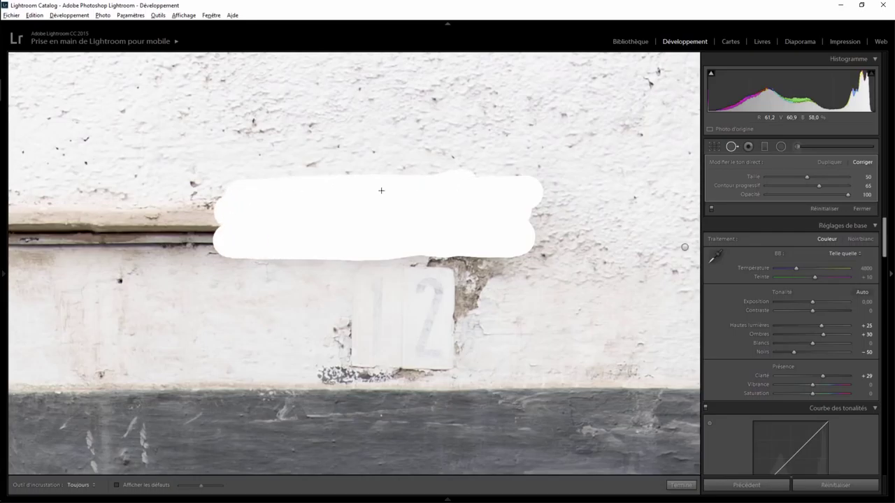
- Extend the pipe heal stroke, resample it from bare wall, and keep it in Heal mode
drag(297, 193, 213, 209)
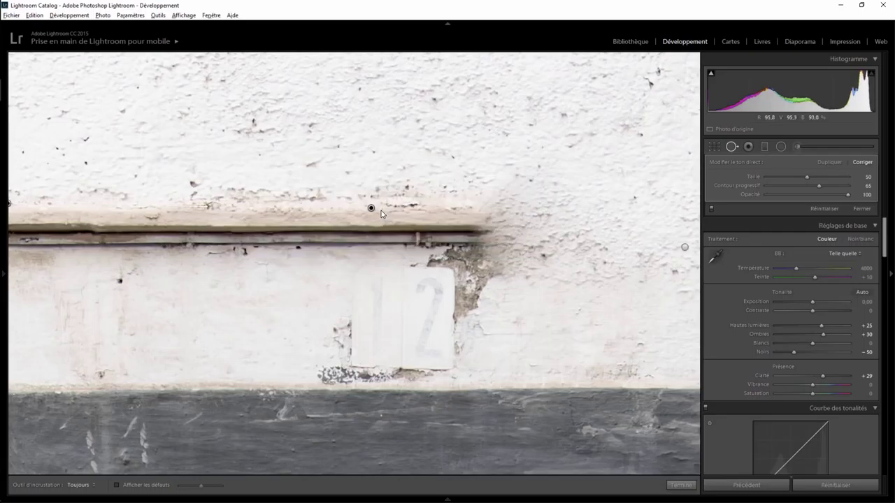
mouse_move(207, 192)
mouse_down()
mouse_move(437, 121)
mouse_move(435, 141)
mouse_up()
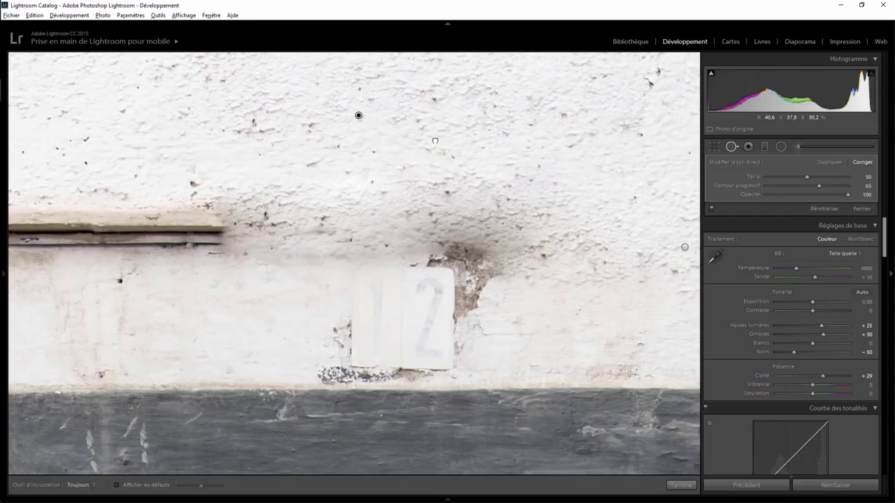
click(832, 162)
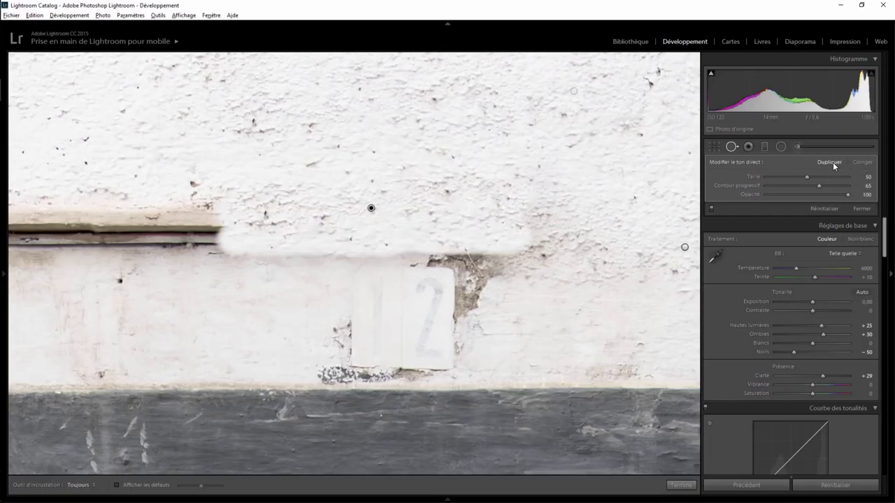
click(862, 162)
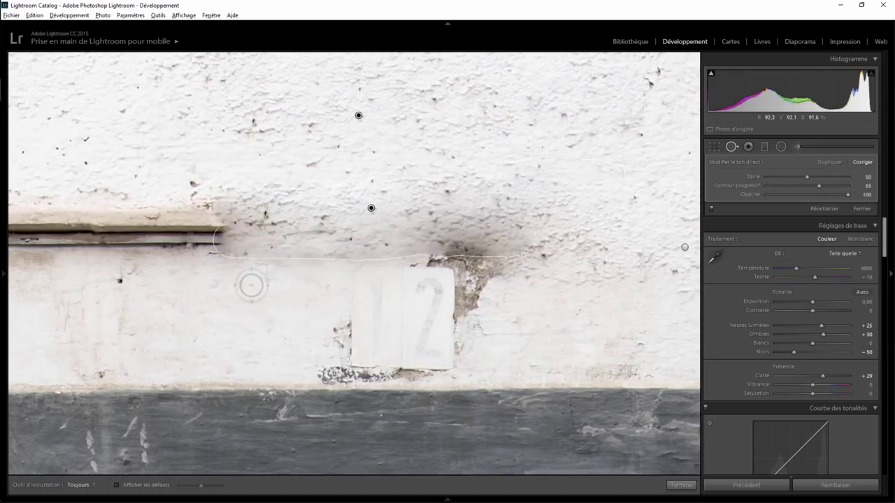
- Heal the wall patch and dark stain beside the 12 plate, moving their sources to clean wall
mouse_move(251, 283)
mouse_down()
mouse_move(308, 249)
mouse_move(265, 256)
mouse_move(315, 248)
mouse_up()
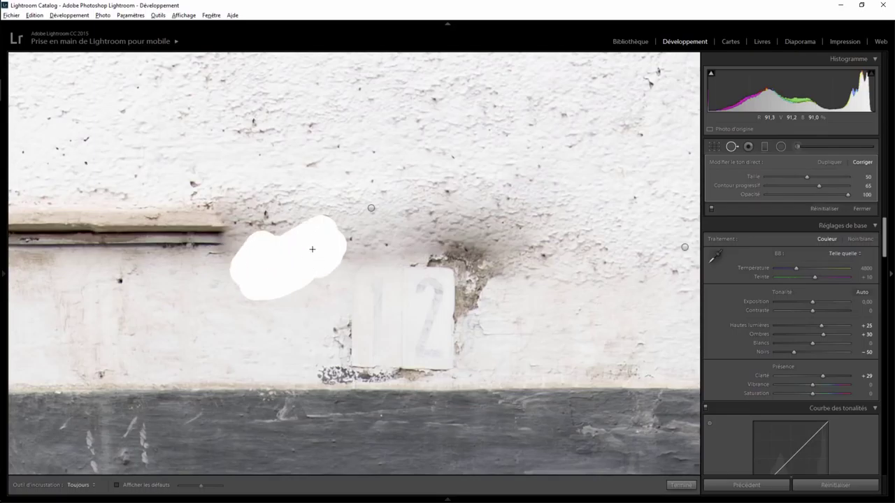
drag(167, 253, 169, 318)
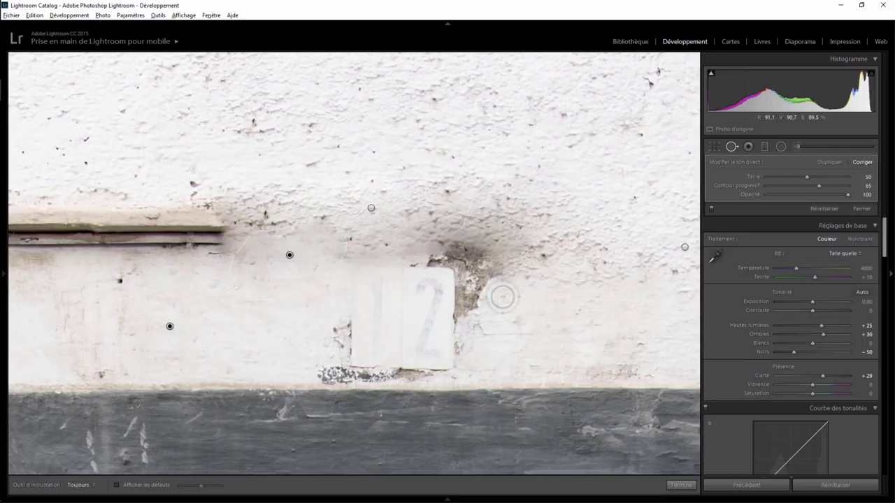
mouse_move(500, 299)
mouse_down()
mouse_move(446, 240)
mouse_move(472, 213)
mouse_move(528, 261)
mouse_up()
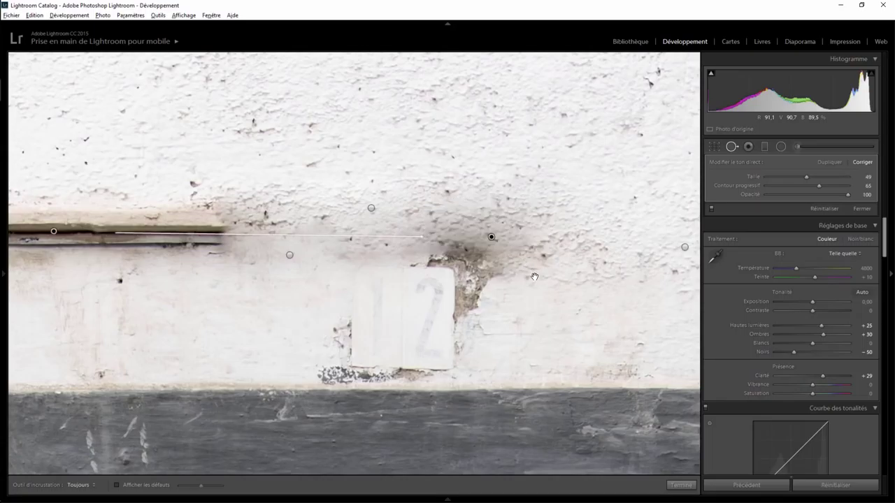
mouse_move(52, 257)
mouse_down()
mouse_move(54, 230)
mouse_move(487, 129)
mouse_move(351, 154)
mouse_up()
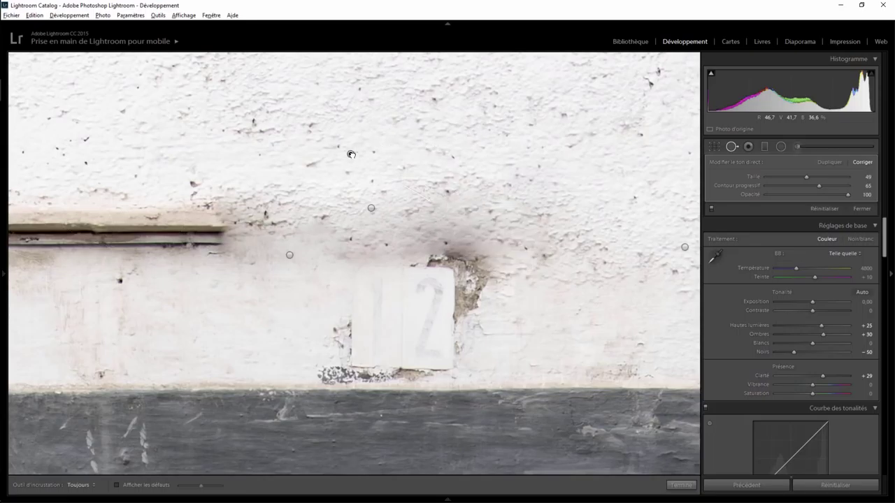
drag(435, 145, 569, 157)
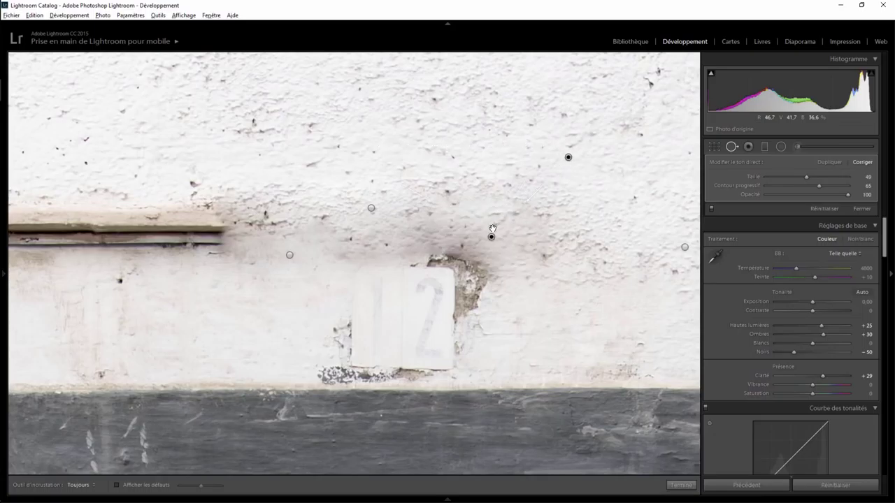
drag(491, 240, 490, 243)
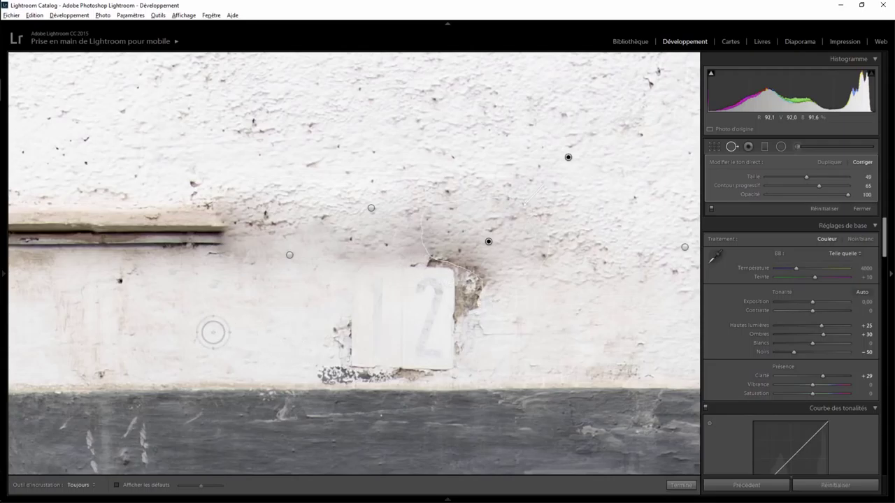
drag(178, 258, 524, 260)
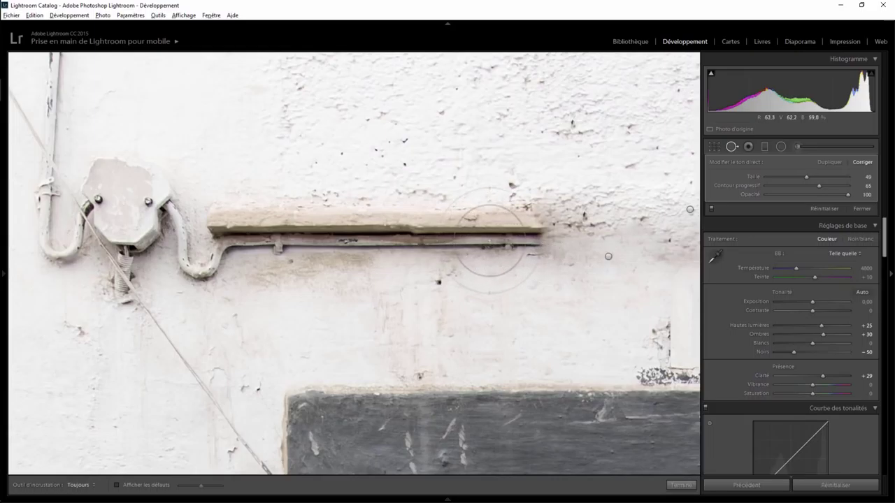
- Heal the remaining pipe with a size-78 brush, adding a straight Shift-click heal line
scroll(489, 238, up, 5)
mouse_move(475, 234)
mouse_down()
mouse_move(536, 236)
mouse_move(260, 233)
mouse_up()
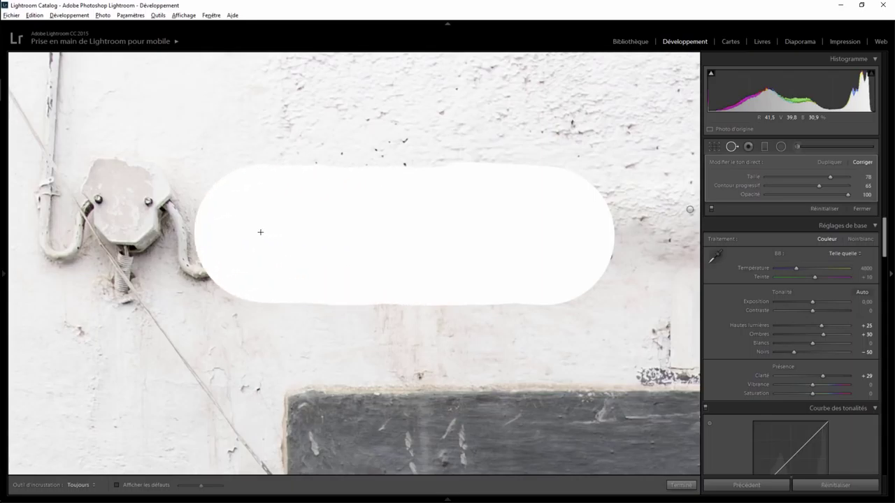
drag(365, 236, 364, 236)
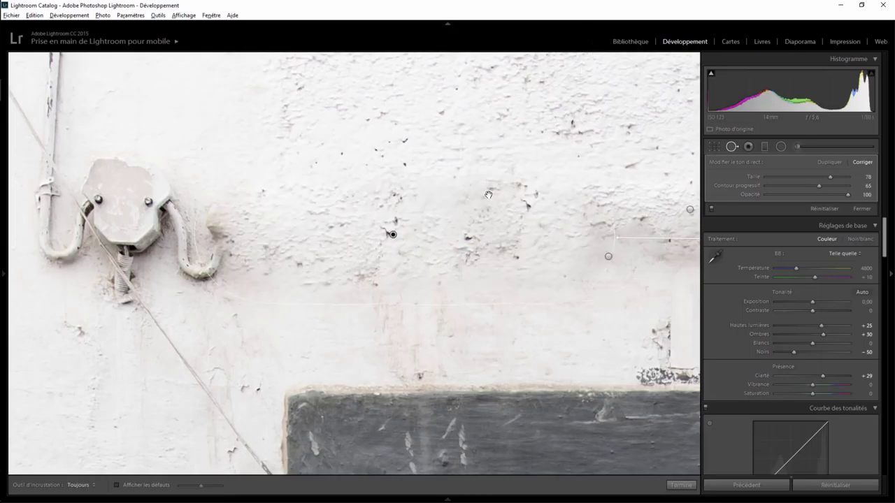
key(shift)
shift+click(438, 235)
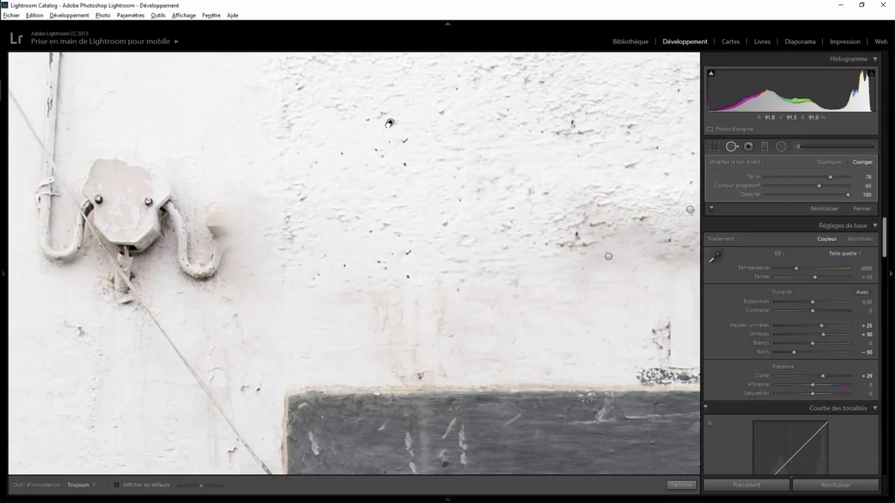
click(390, 123)
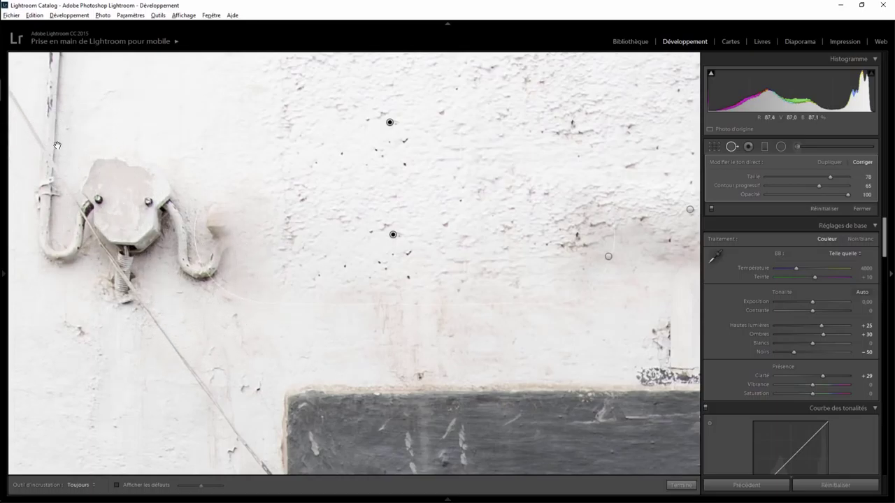
- Heal away the round pipe fitting into plain white wall
drag(117, 150, 229, 233)
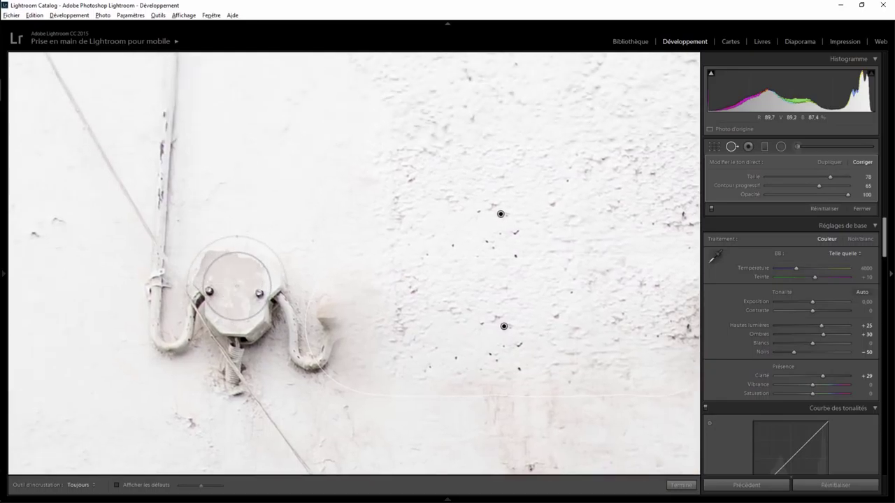
mouse_move(161, 228)
mouse_down()
mouse_move(174, 320)
mouse_move(210, 298)
mouse_move(146, 326)
mouse_move(216, 249)
mouse_move(359, 307)
mouse_move(373, 335)
mouse_move(287, 348)
mouse_move(252, 373)
mouse_move(187, 382)
mouse_move(243, 330)
mouse_move(242, 318)
mouse_up()
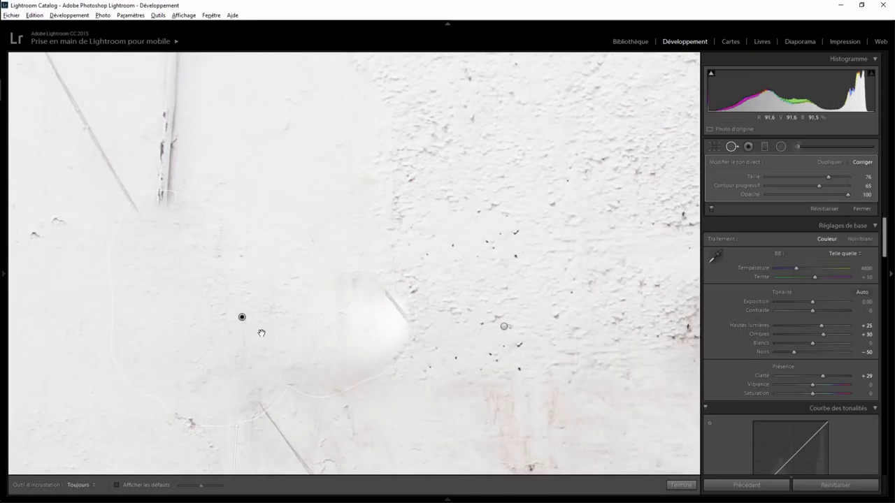
scroll(274, 337, down, 5)
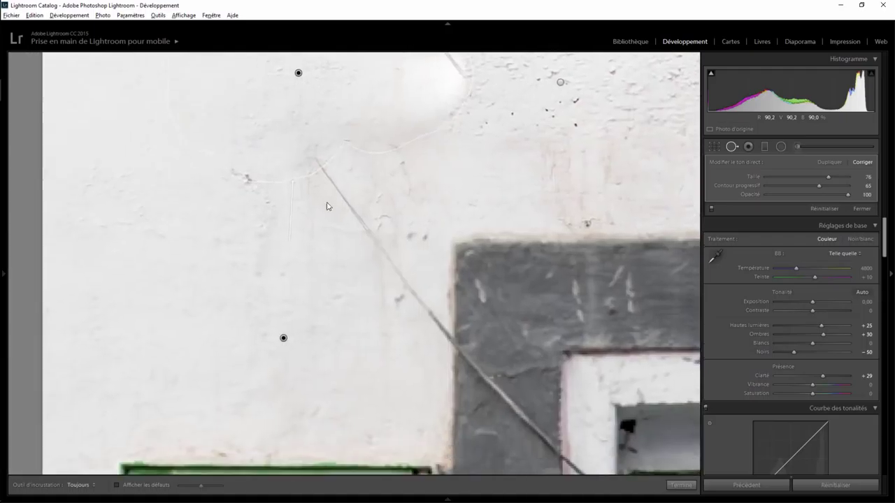
- Delete a bad patch, heal a wall blemish, and paint out the vertical pole and diagonal wire
key(Delete)
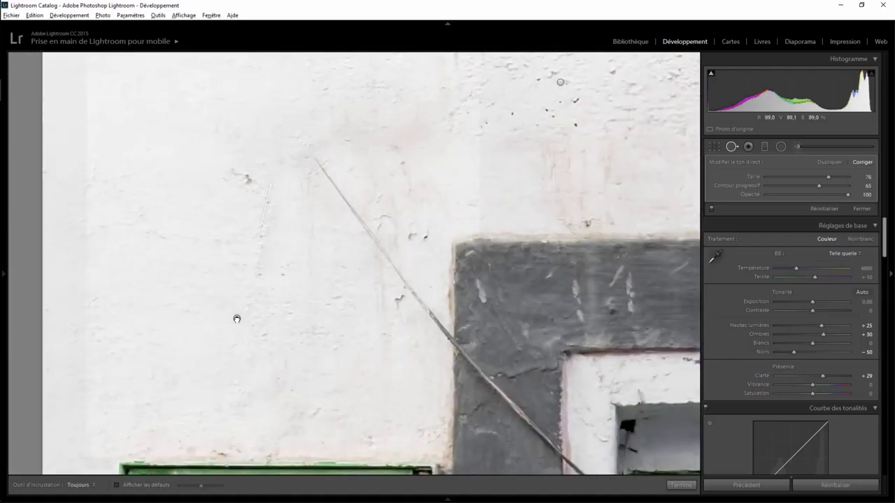
click(237, 318)
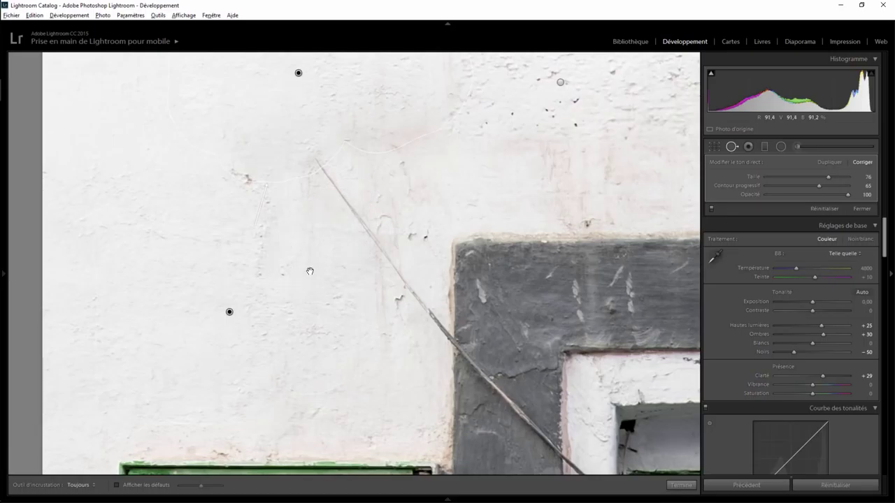
drag(320, 170, 334, 376)
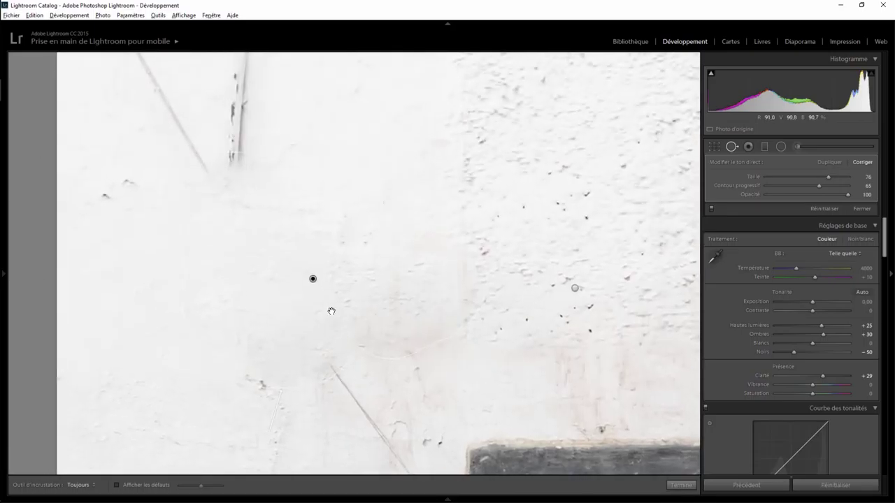
drag(279, 158, 302, 273)
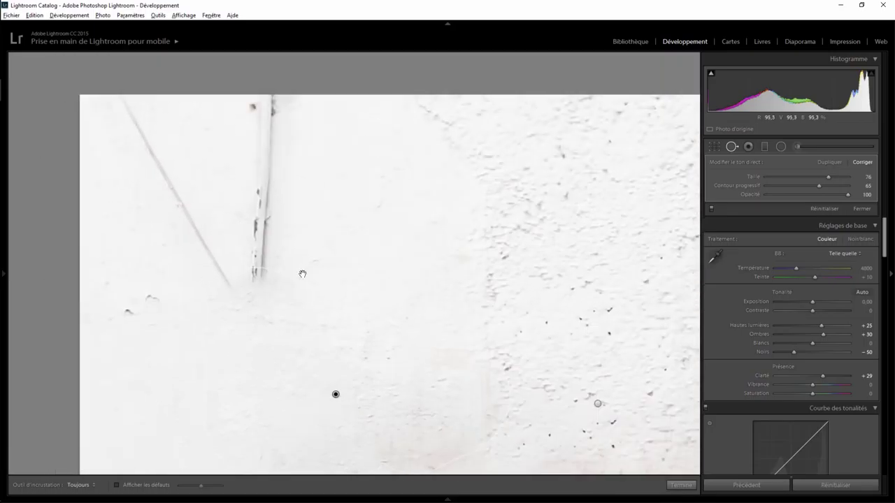
drag(260, 111, 262, 281)
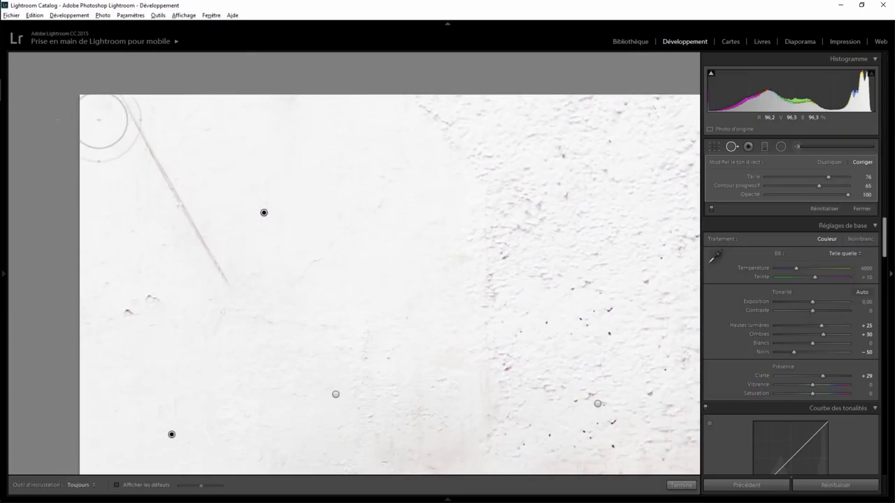
drag(122, 105, 239, 281)
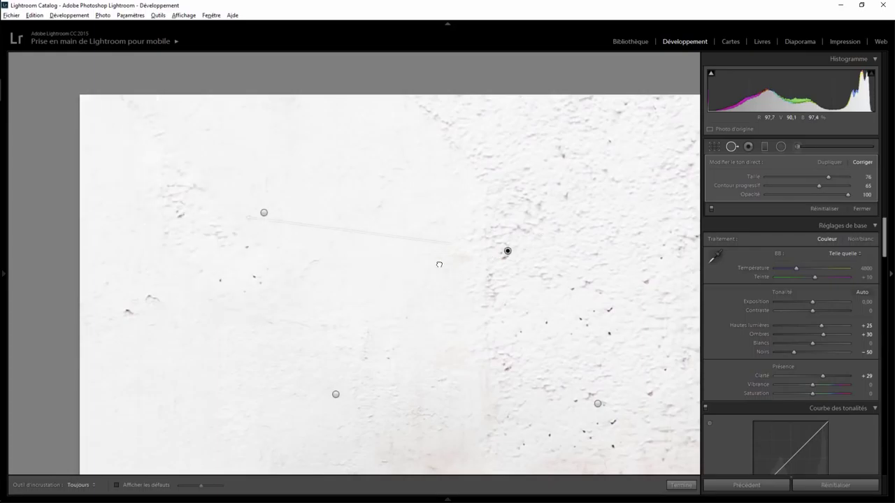
- Move the heal source to clean wall and redo the wire near the window frame corner
drag(439, 264, 365, 275)
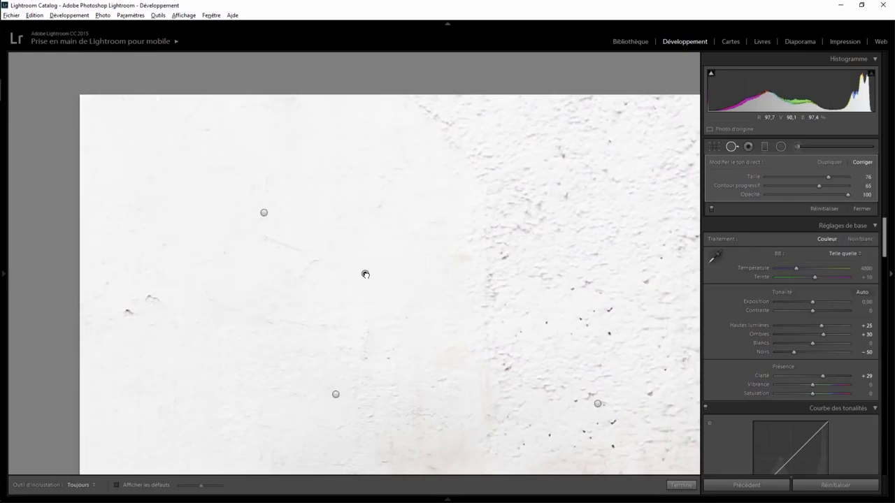
drag(370, 320, 306, 241)
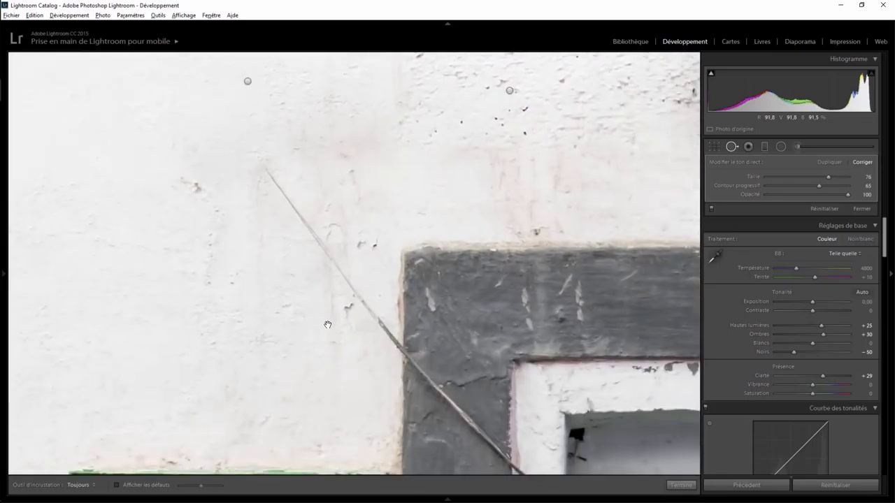
drag(328, 324, 283, 251)
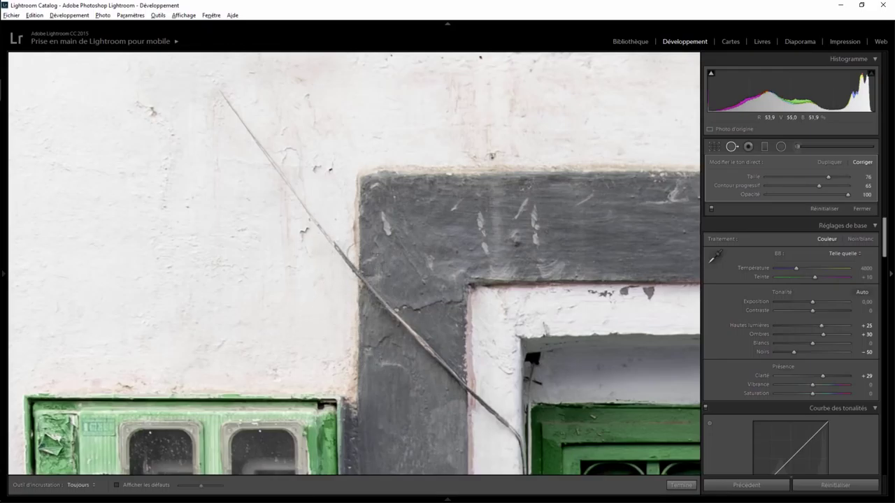
scroll(354, 260, down, 3)
drag(359, 253, 358, 309)
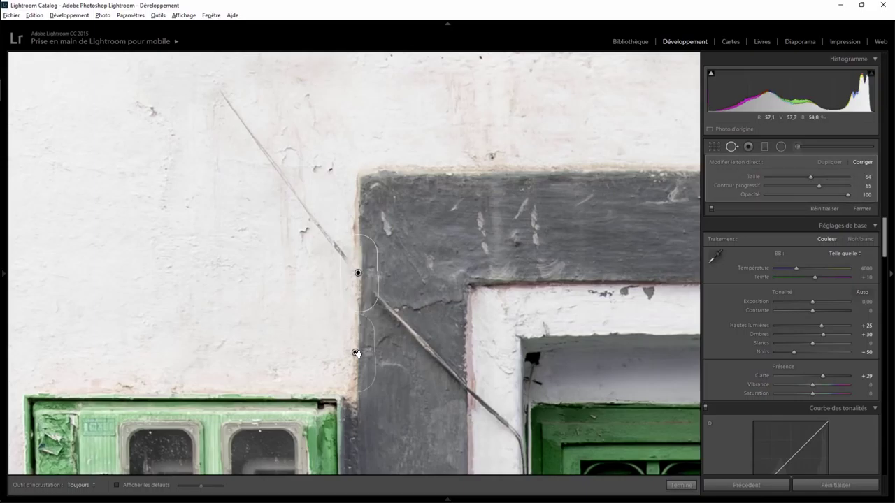
key(Delete)
- Heal the wire running up the wall, discarding the failed healing spot
drag(241, 132, 335, 258)
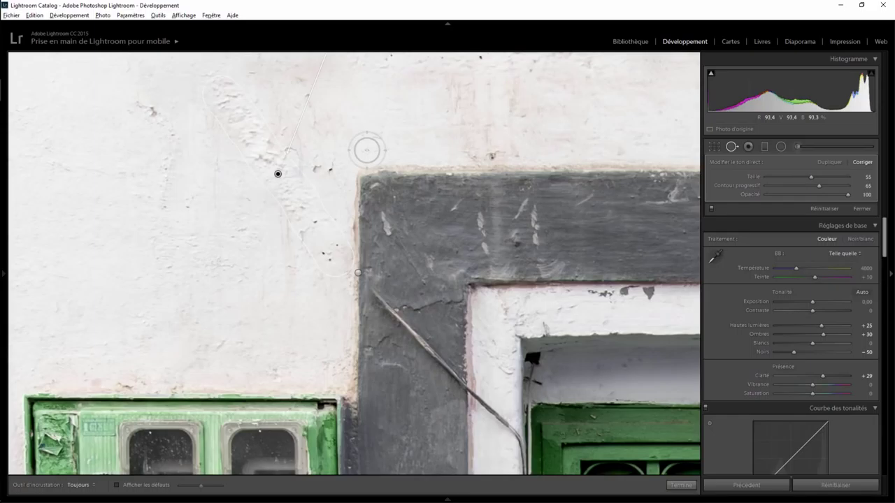
drag(385, 118, 416, 263)
drag(447, 147, 444, 260)
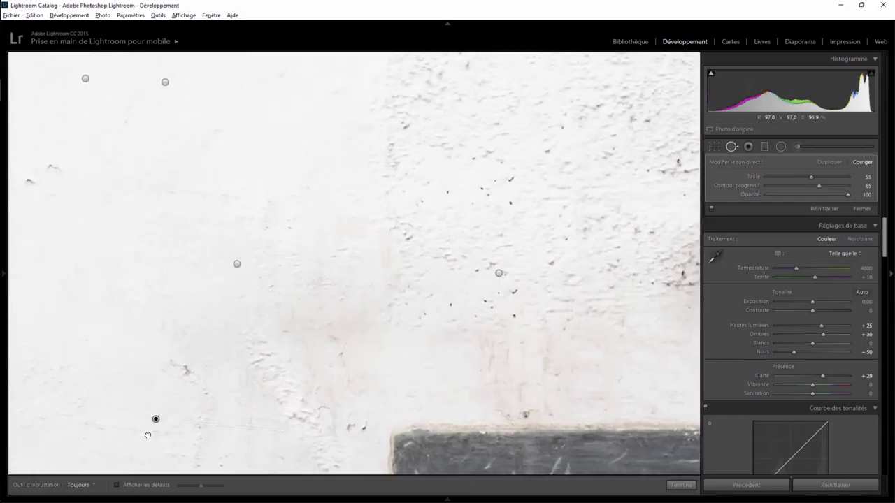
key(Delete)
key(Delete)
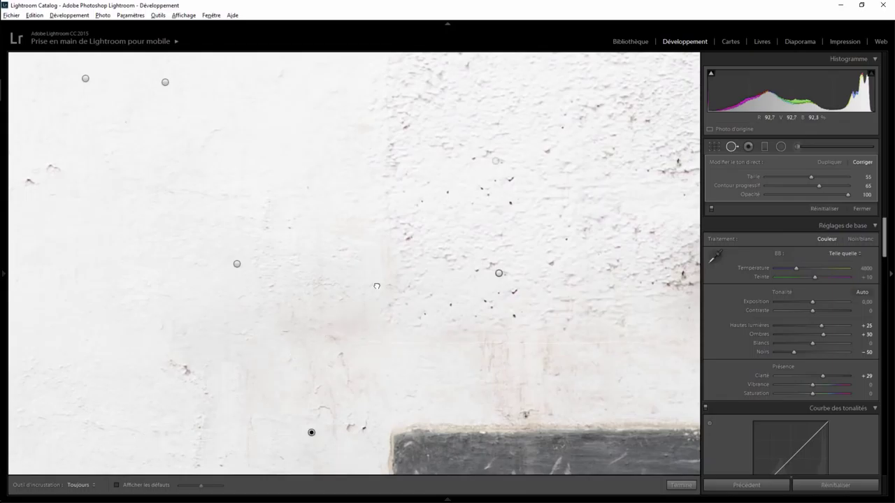
drag(377, 287, 376, 156)
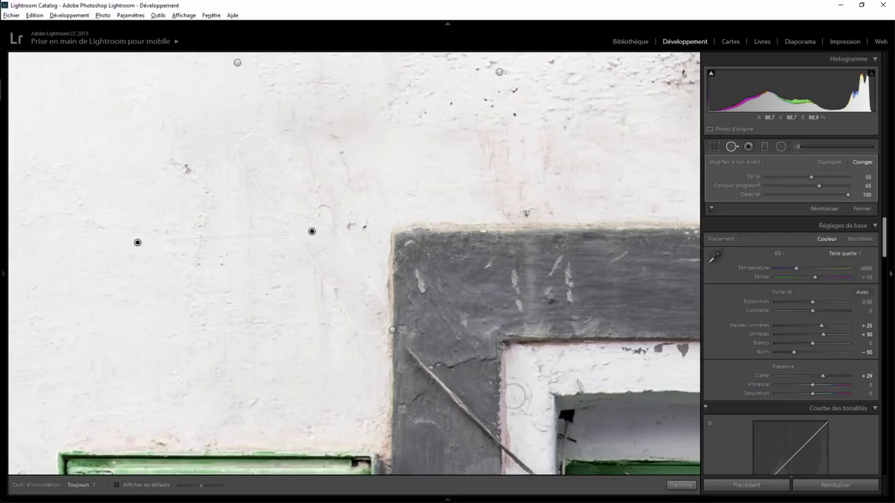
drag(489, 387, 404, 204)
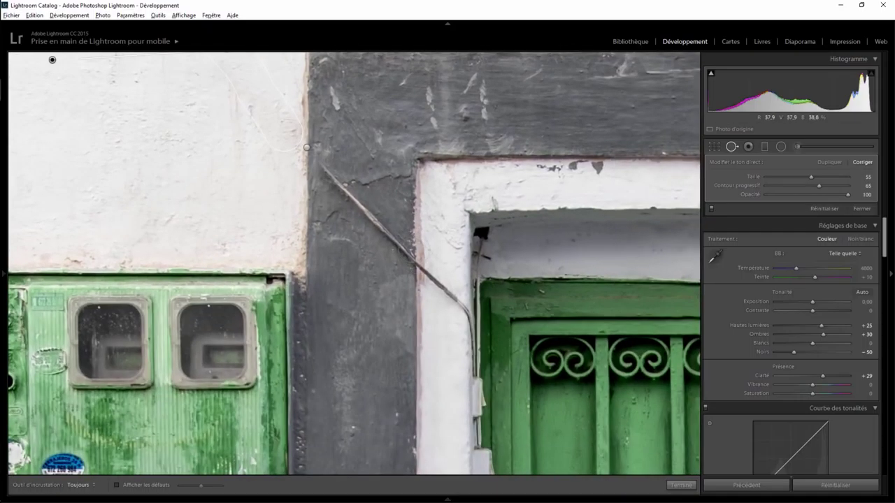
- Heal the wire along and across the grey frame with a smaller brush, nudging the source right
drag(420, 241, 416, 286)
click(413, 346)
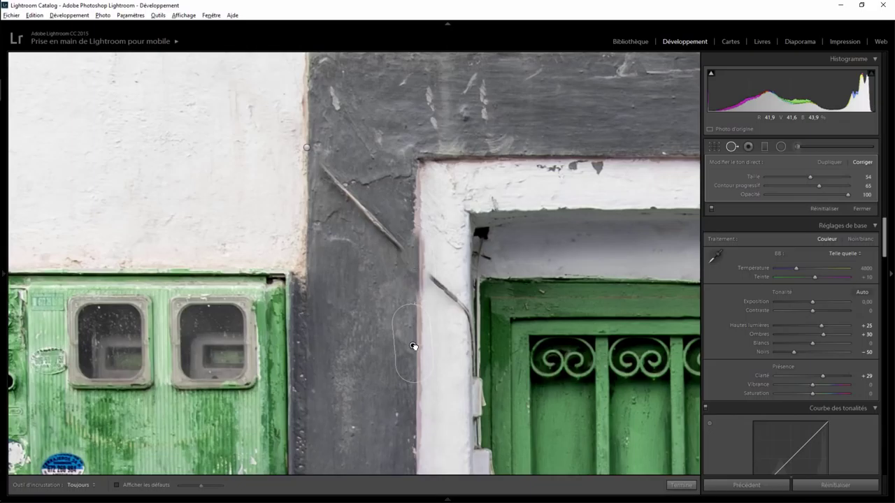
drag(415, 348, 416, 348)
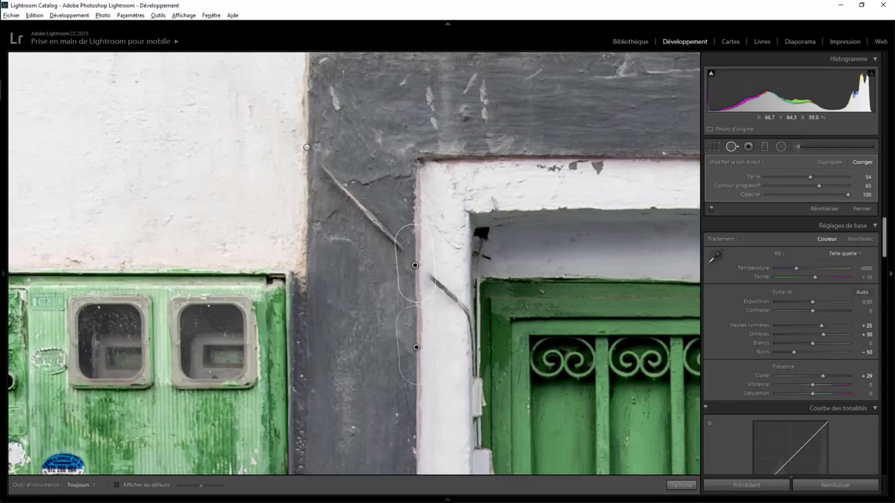
key([)
key([)
key([)
mouse_move(357, 201)
mouse_down()
mouse_move(323, 166)
mouse_move(398, 247)
mouse_up()
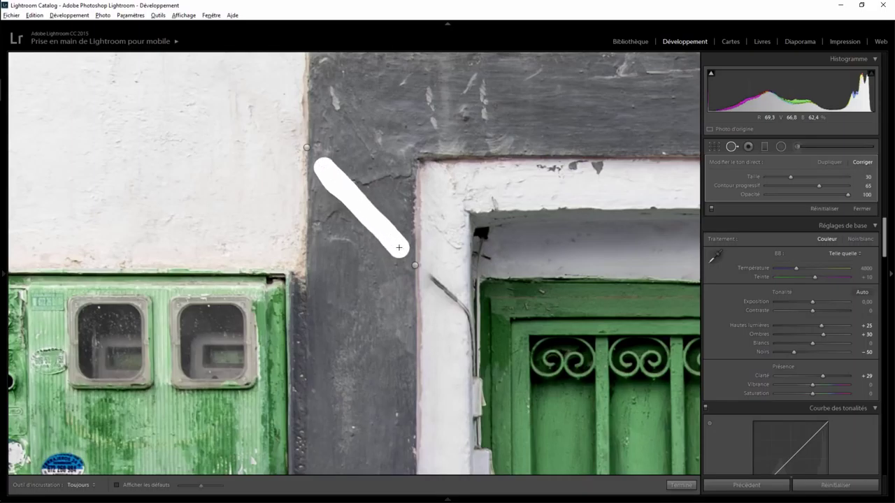
drag(399, 248, 398, 248)
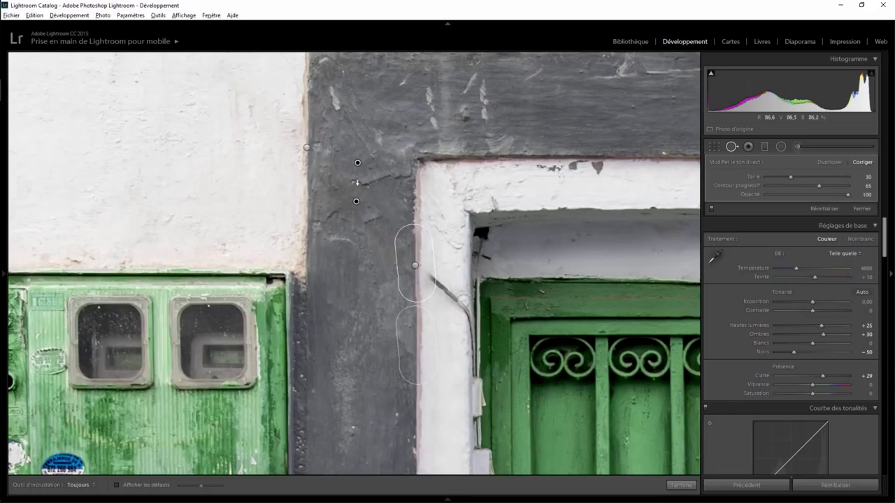
- Try healing then cloning the cable on the white frame, and delete the unsatisfactory patch
drag(463, 301, 433, 273)
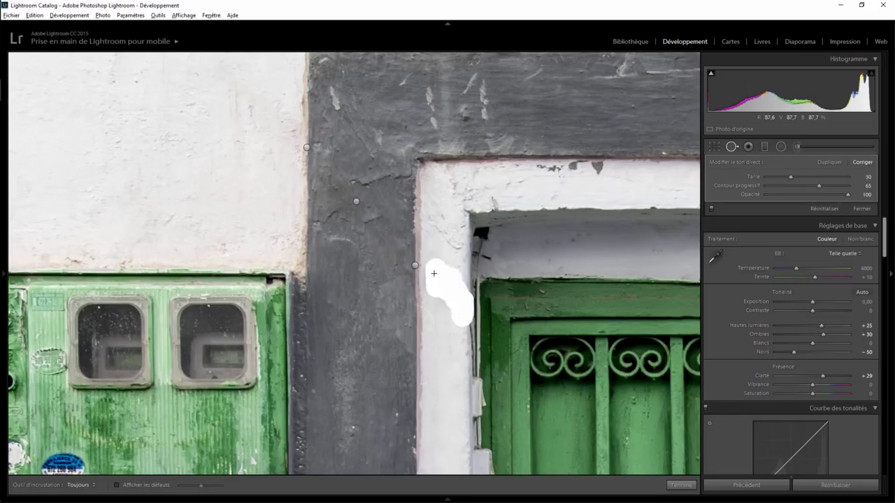
drag(446, 315, 446, 316)
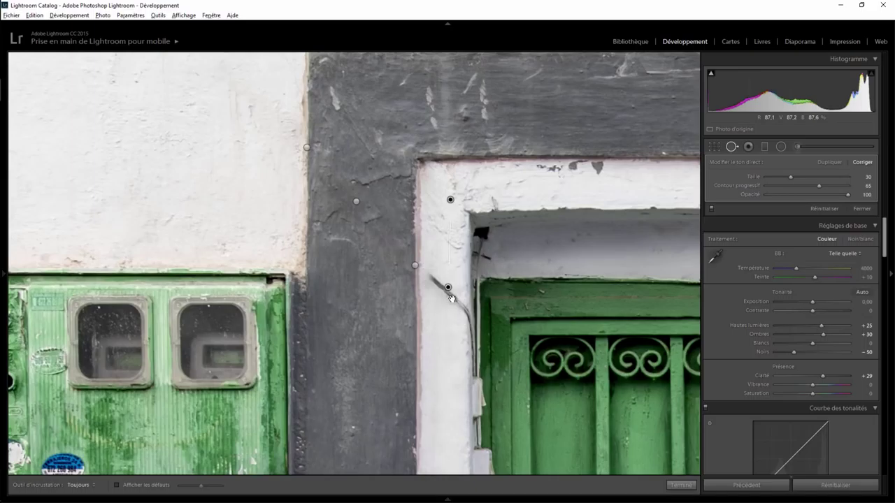
click(833, 163)
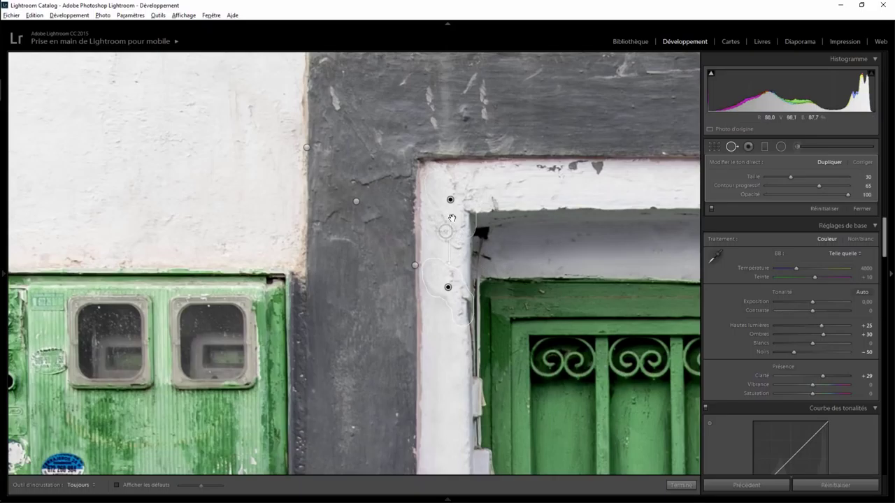
key(Delete)
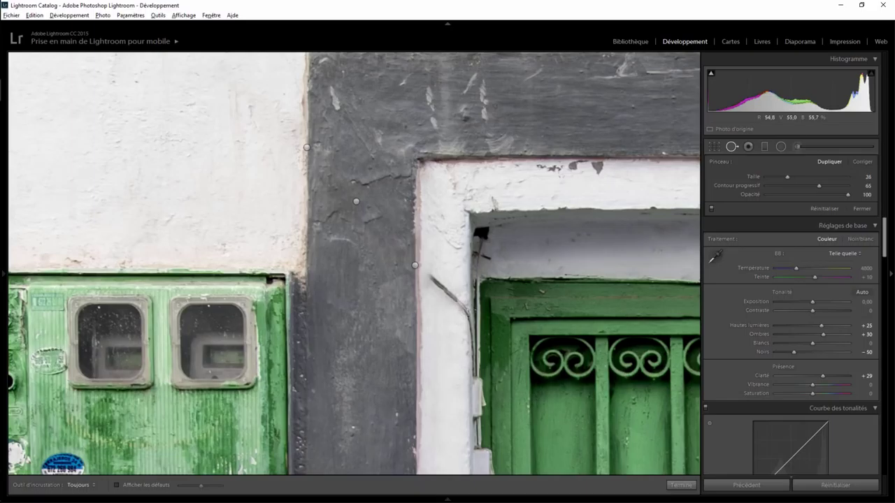
scroll(467, 314, down, 2)
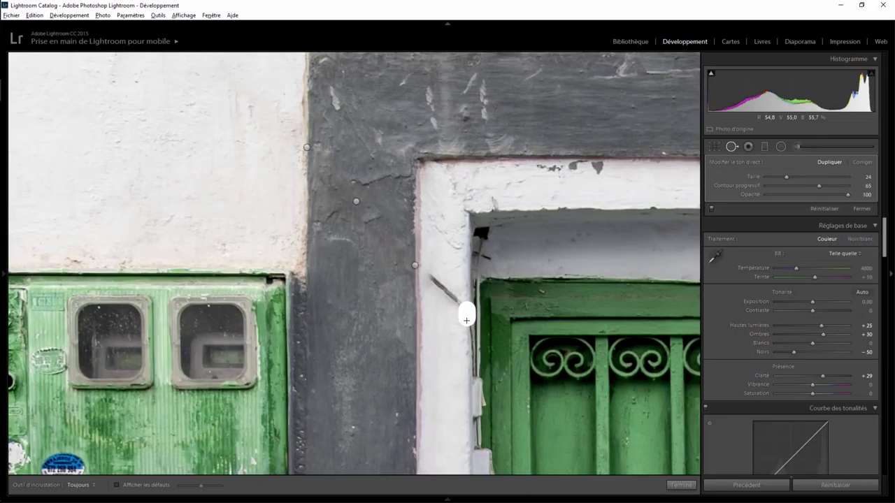
- Heal the cable and its dark stain on the white frame from a higher source, then show the full photo
click(466, 318)
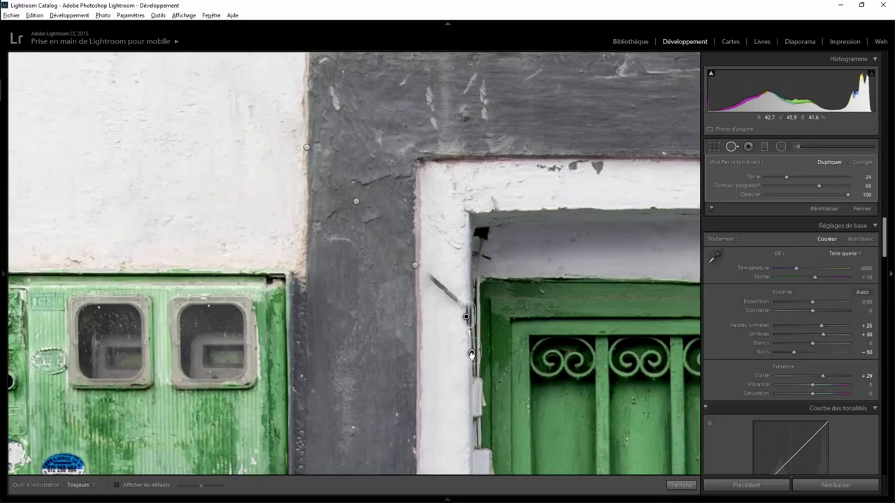
drag(472, 354, 469, 269)
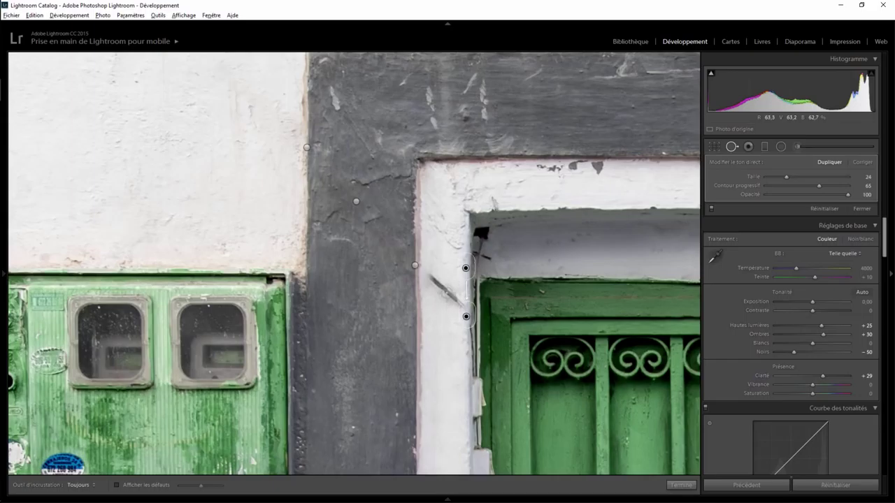
drag(451, 297, 437, 284)
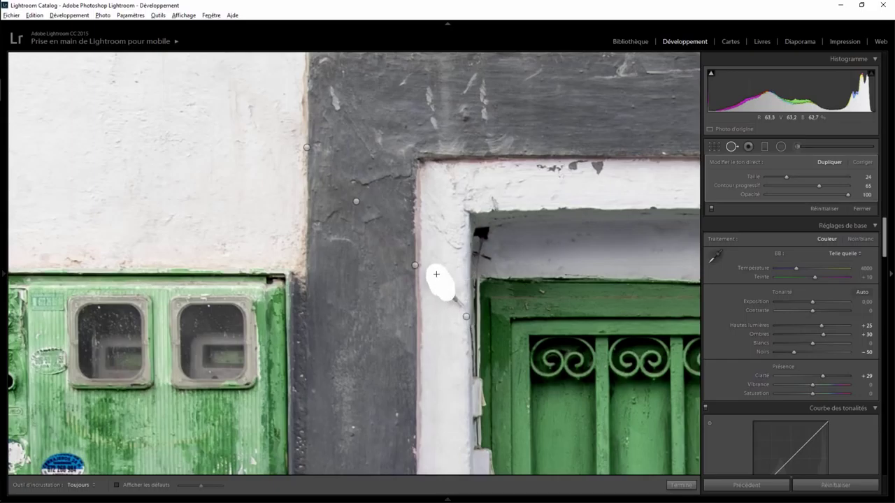
mouse_move(444, 292)
mouse_down()
mouse_move(458, 301)
mouse_move(445, 295)
mouse_up()
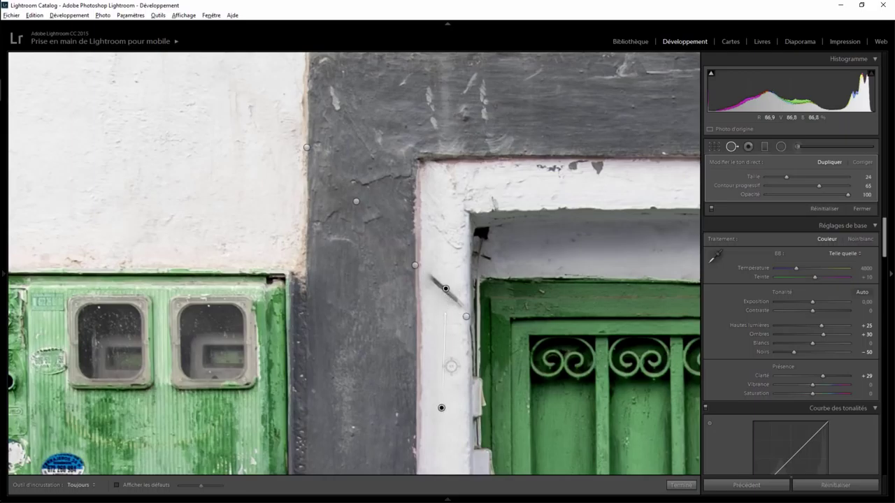
click(681, 485)
click(463, 295)
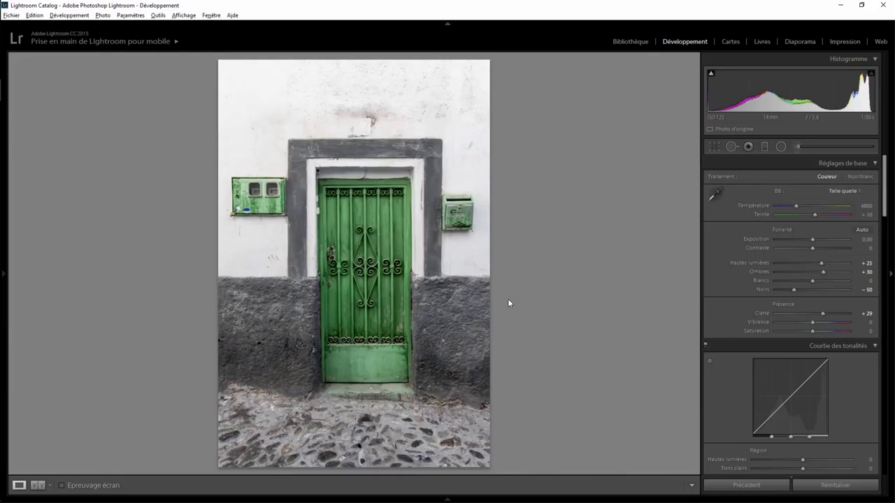
- Zoom onto the 12 plate, heal a blemish left of it, and delete the spot fix above it
click(364, 107)
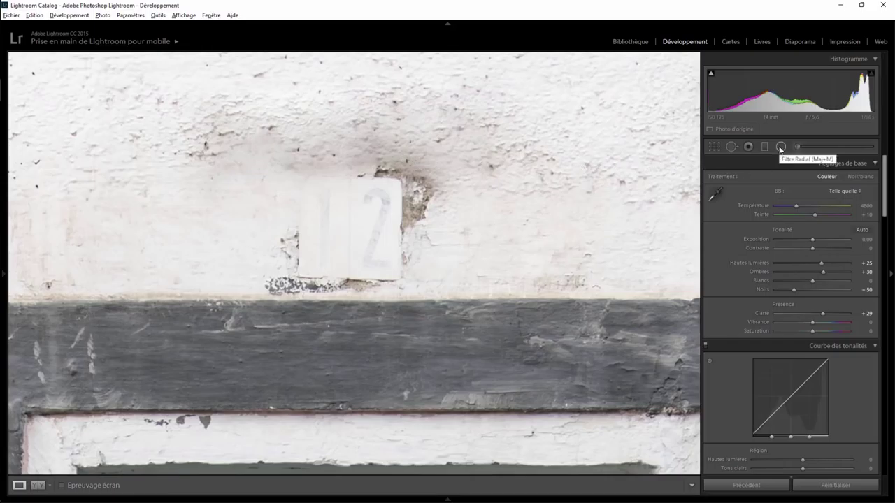
click(726, 147)
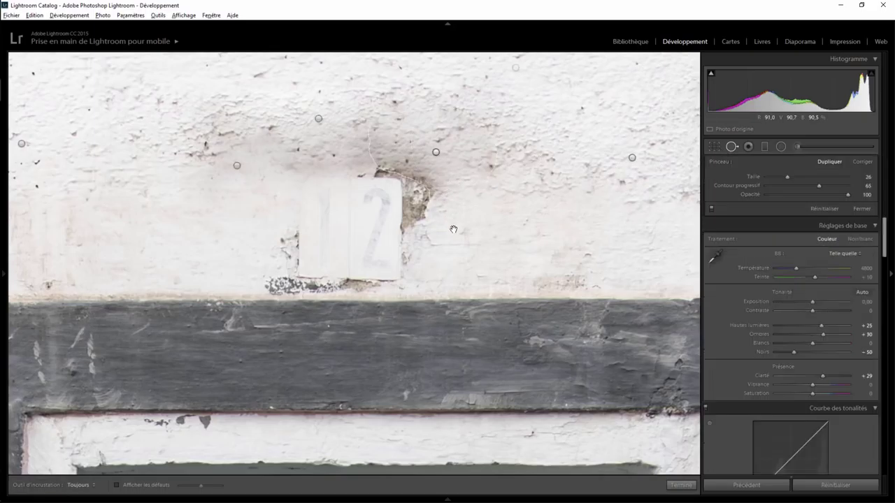
mouse_move(162, 226)
mouse_down()
mouse_move(204, 218)
mouse_move(196, 227)
mouse_up()
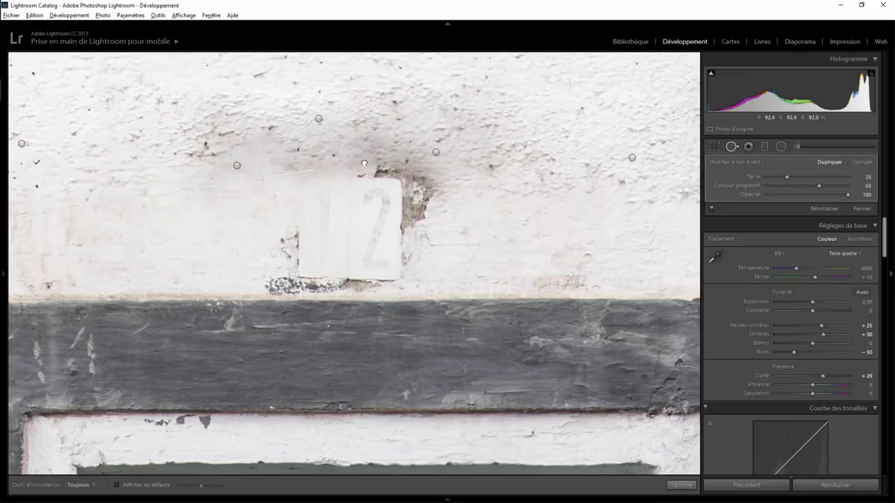
drag(400, 157, 414, 154)
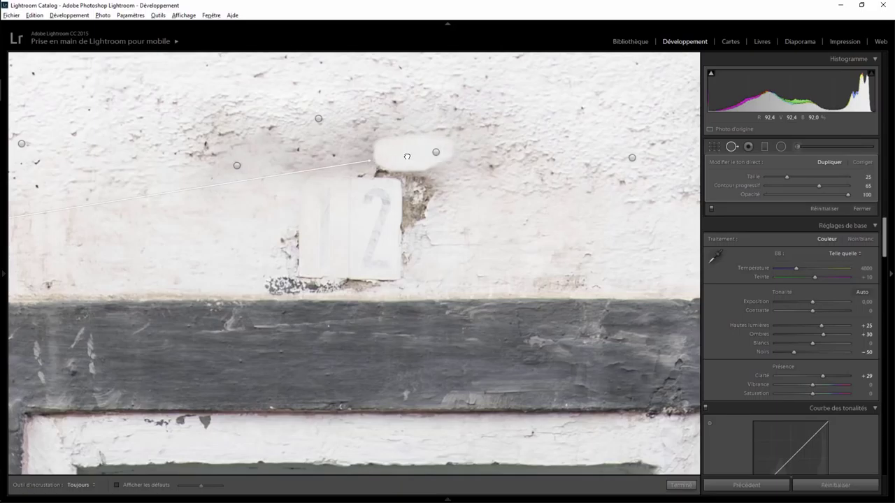
click(861, 162)
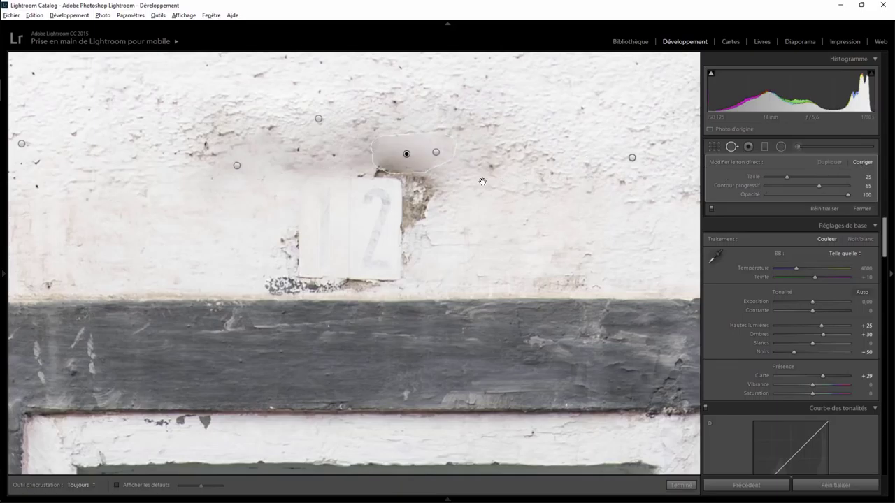
drag(394, 157, 365, 161)
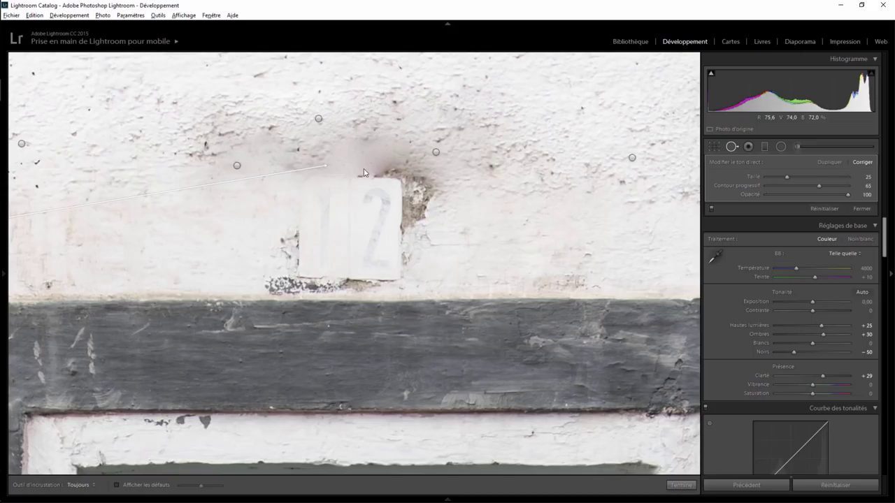
click(363, 172)
key(Delete)
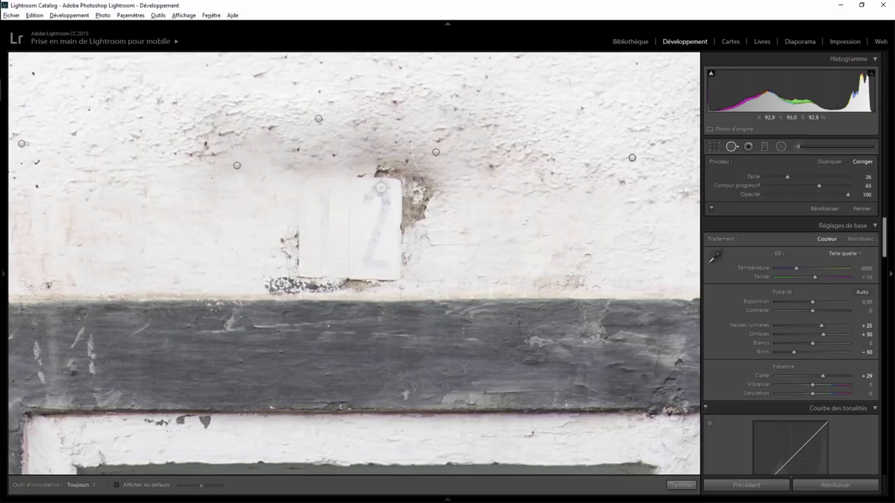
- Open the Adjustment Brush with mask pins hidden
click(796, 146)
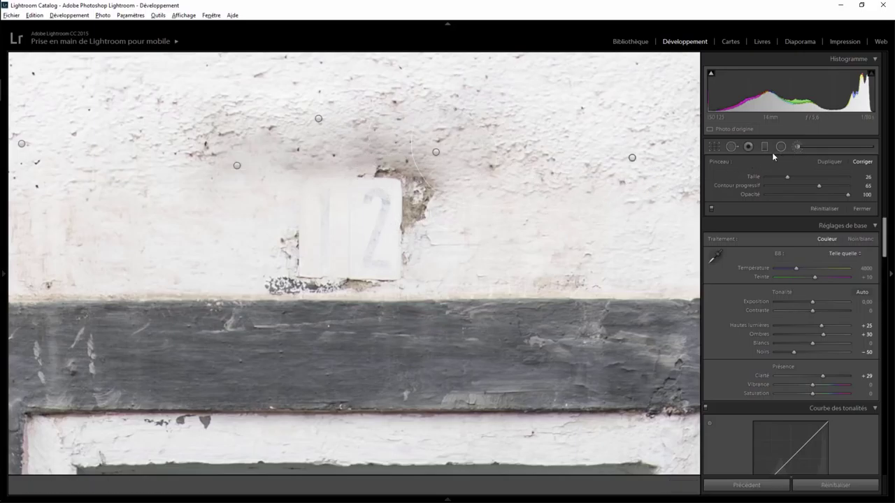
key(h)
scroll(395, 151, down, 5)
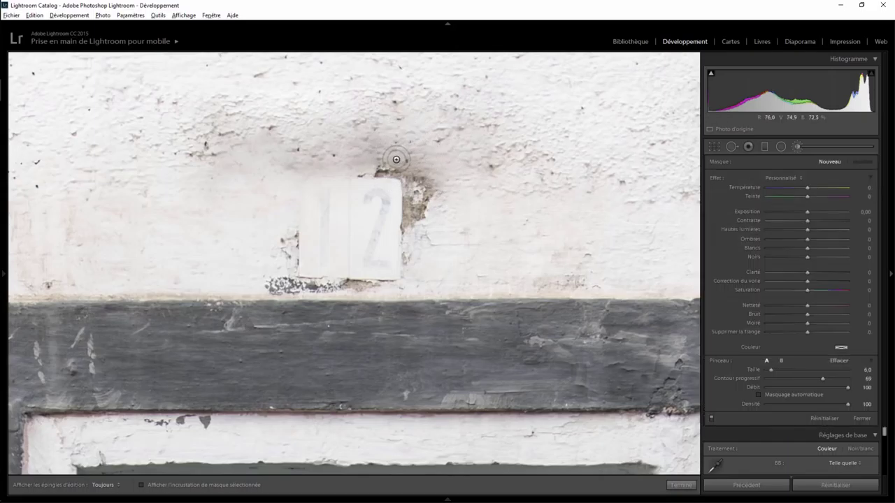
- Mask the grime above the plate with Highlights 35 and Saturation −26, then shrink the brush to size 3
drag(365, 159, 405, 160)
click(821, 229)
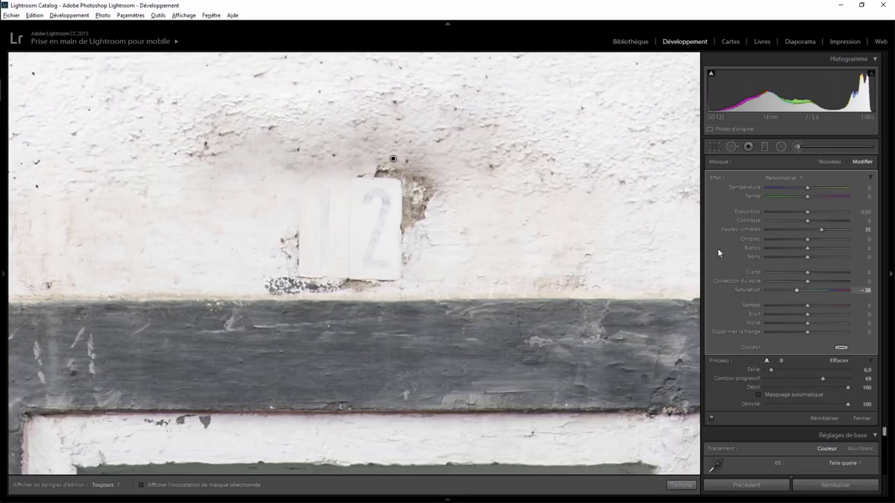
key(h)
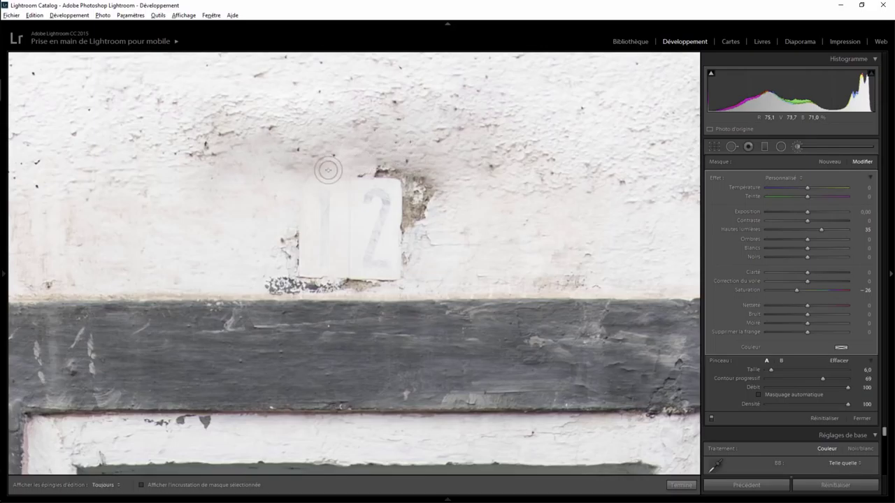
scroll(315, 165, down, 1)
scroll(313, 164, down, 2)
key(h)
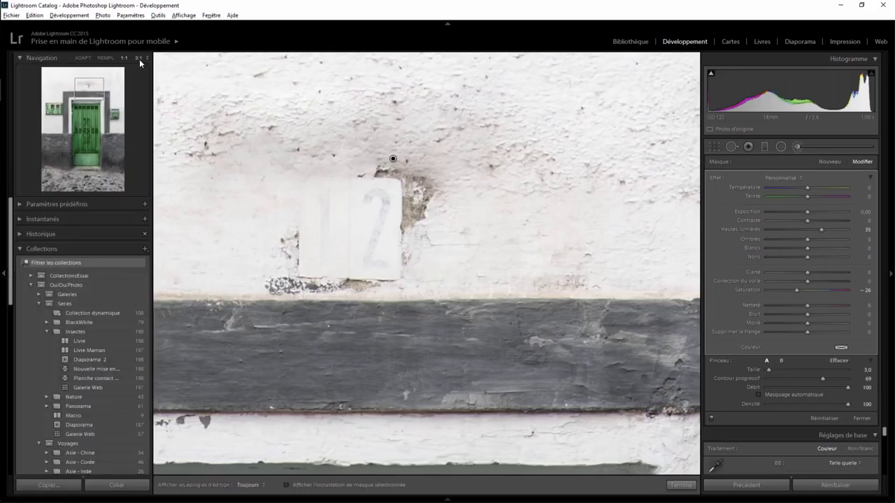
- Zoom to 3:1 on the 12 plate and start a new mask at Exposure −2.47 with brush size 6
click(138, 58)
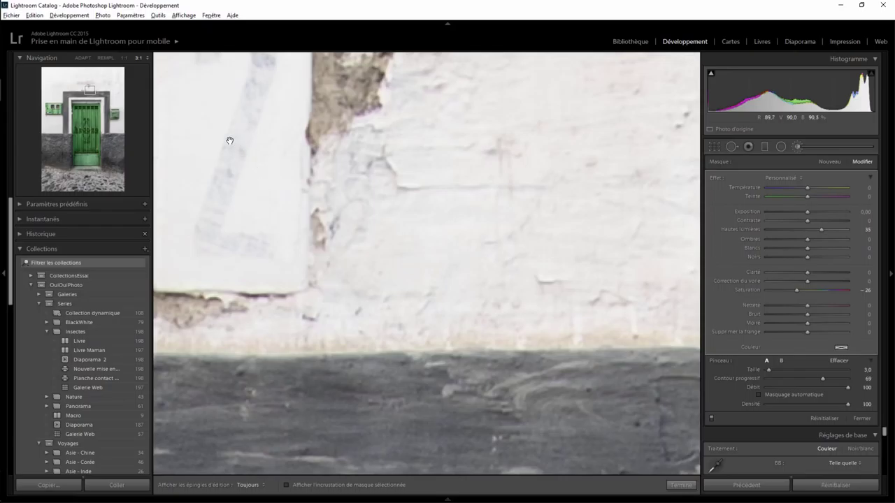
mouse_move(230, 140)
mouse_down()
mouse_move(413, 280)
mouse_move(455, 285)
mouse_up()
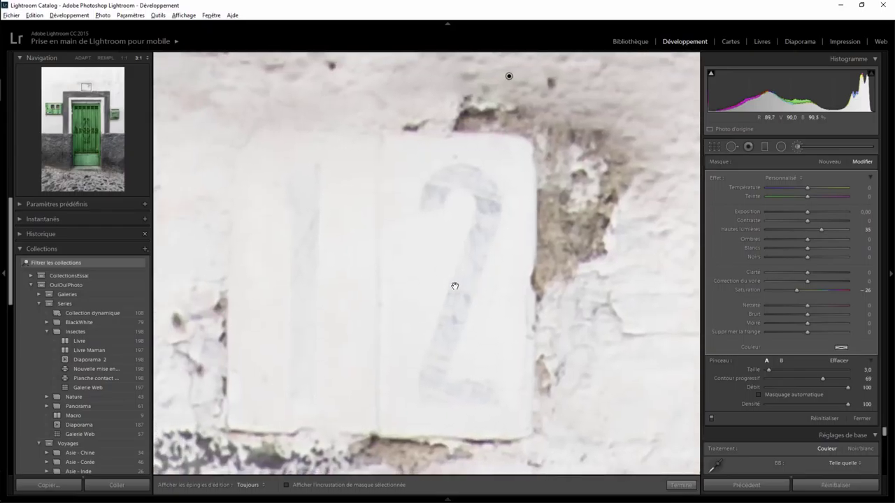
click(833, 163)
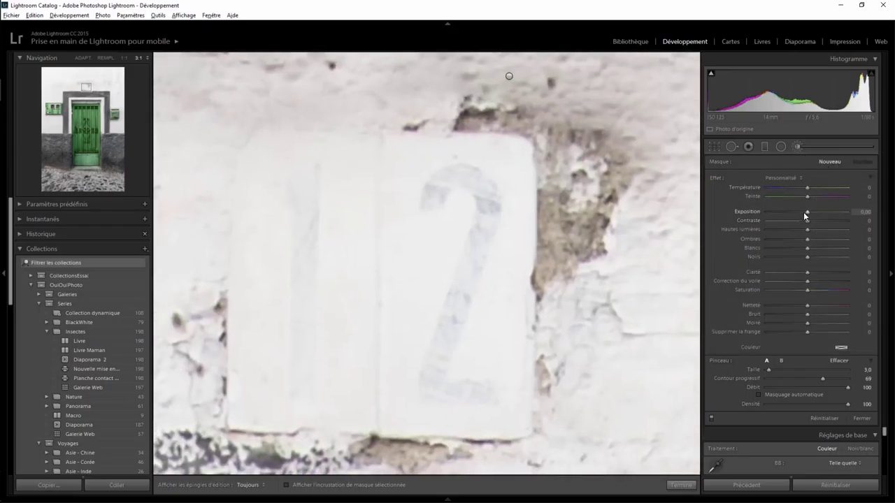
drag(783, 212, 780, 213)
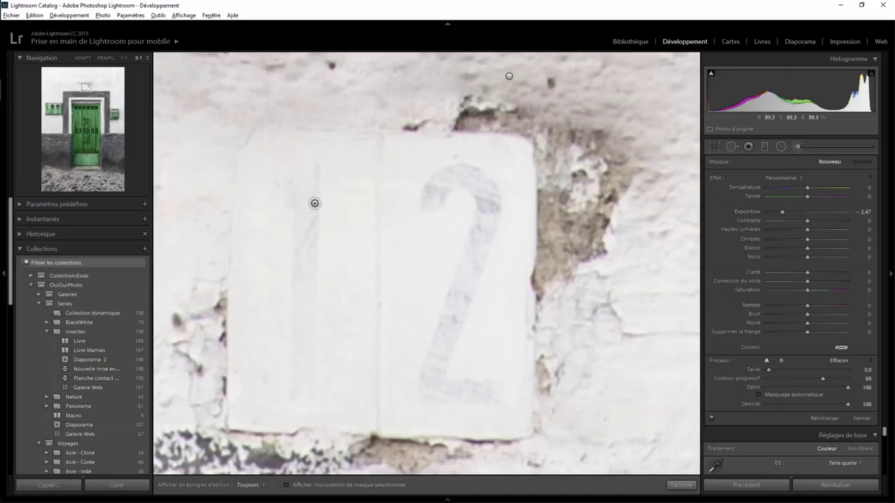
key(h)
mouse_move(430, 202)
mouse_down()
mouse_move(474, 183)
mouse_move(485, 207)
mouse_up()
key(h)
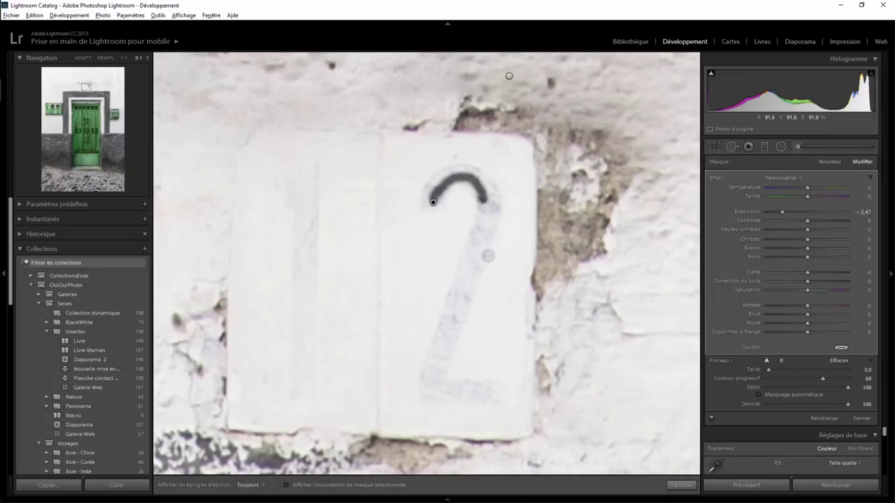
key(ctrl+z)
key(h)
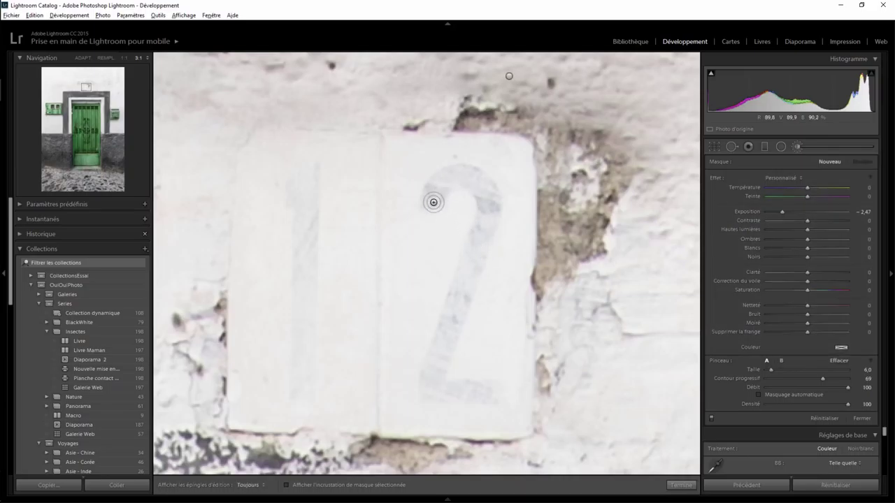
scroll(430, 201, up, 3)
- Darken the 2 and the 1, ease Exposure to −1.55, and return to the full photo
mouse_move(430, 201)
mouse_down()
mouse_move(478, 185)
mouse_move(486, 222)
mouse_move(429, 386)
mouse_move(495, 391)
mouse_up()
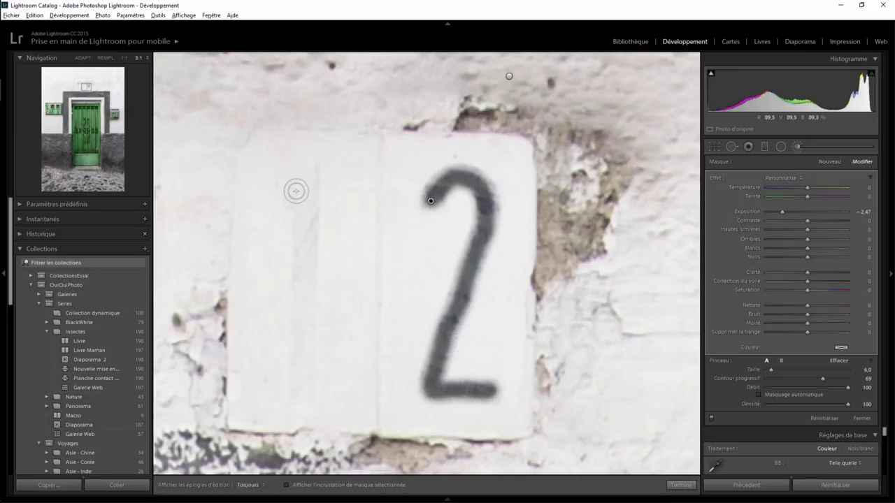
mouse_move(300, 189)
mouse_down()
mouse_move(309, 169)
mouse_move(302, 386)
mouse_up()
key(h)
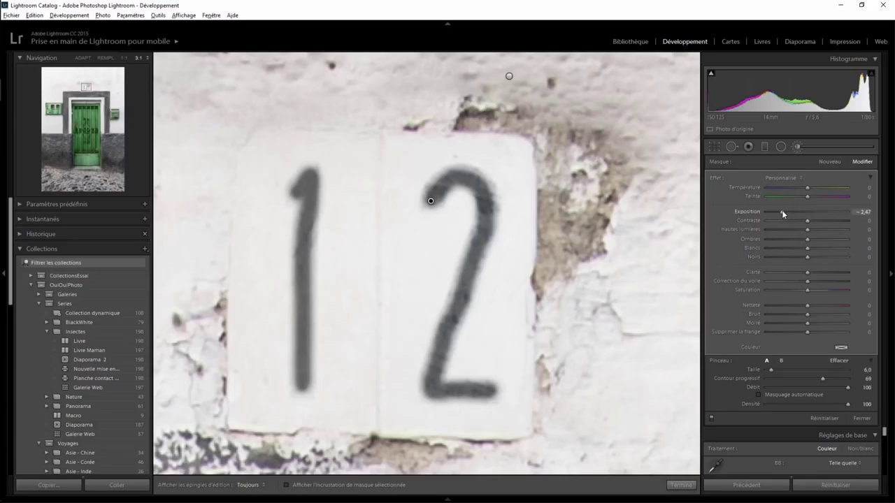
drag(782, 211, 790, 211)
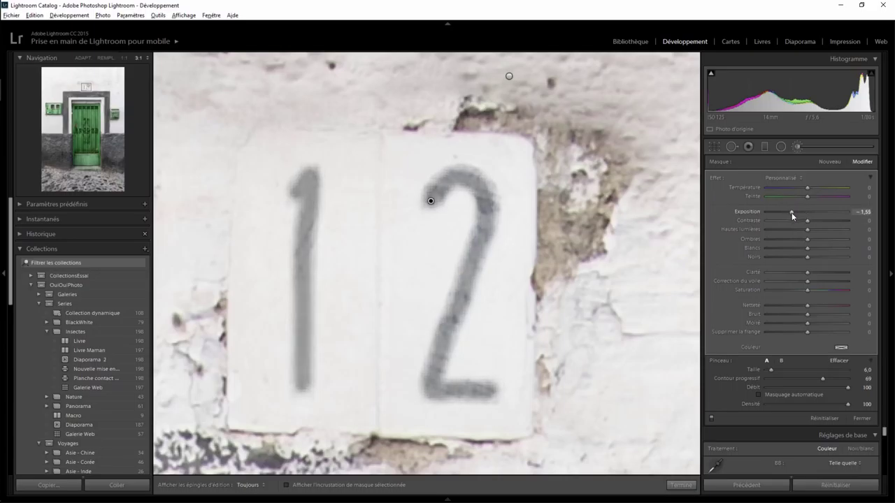
click(680, 485)
click(382, 236)
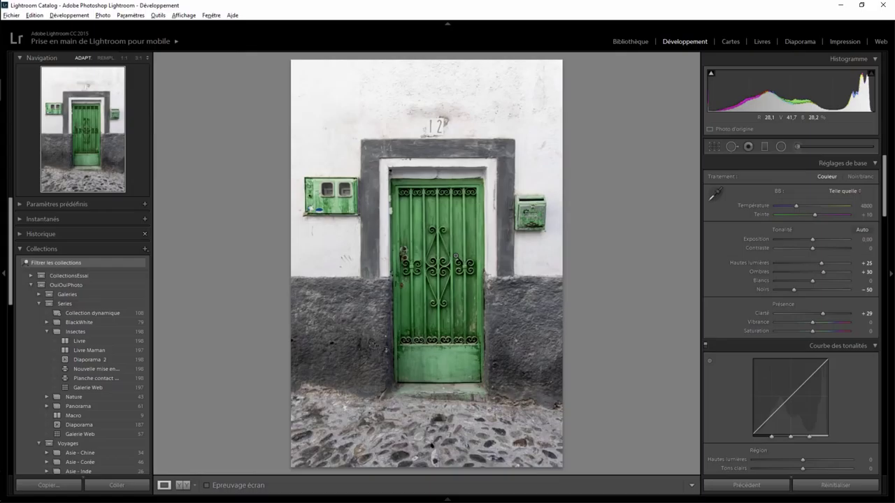
- Paint a new mask over the green door and ironwork with Exposure +0.58 and Clarity +16
click(800, 145)
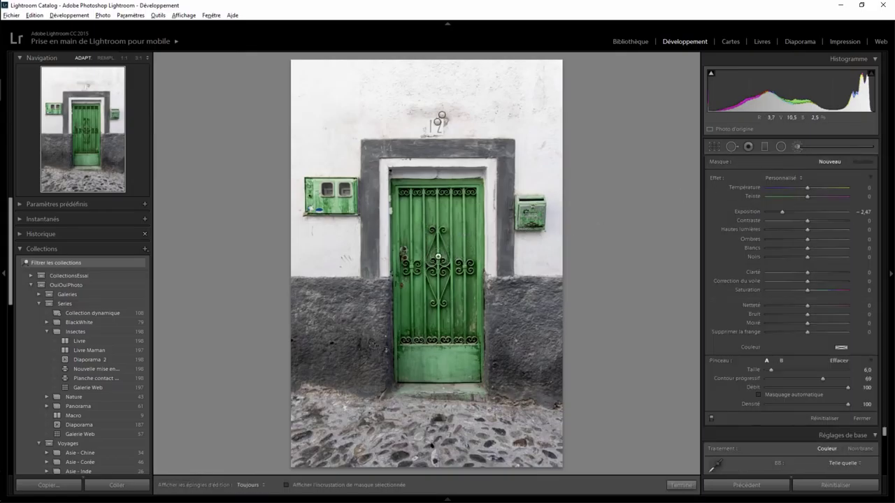
double_click(785, 213)
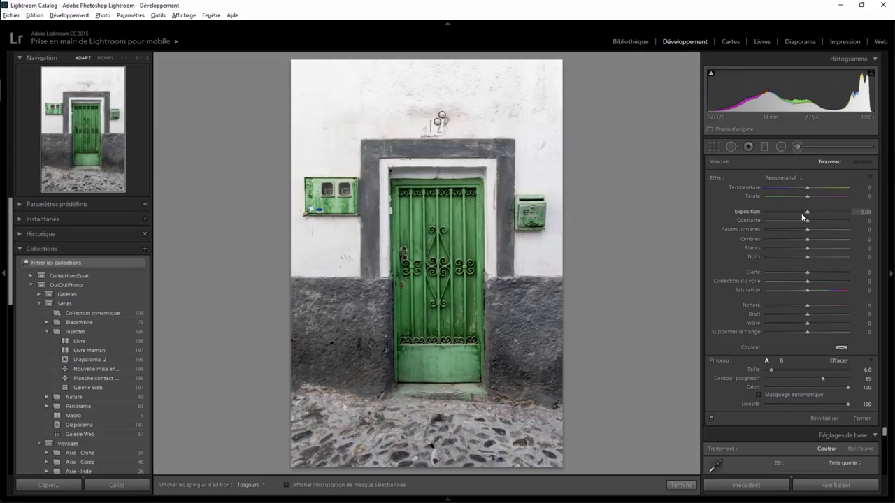
drag(809, 213, 815, 213)
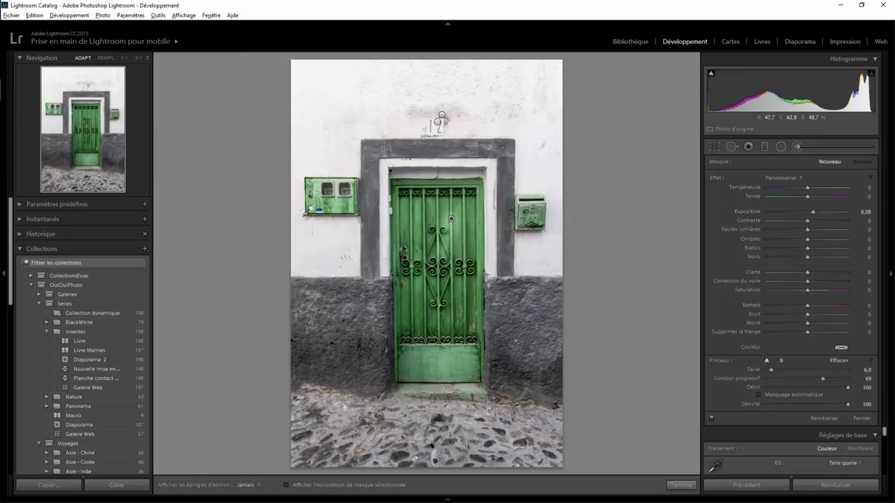
mouse_move(428, 294)
mouse_down()
mouse_move(404, 194)
mouse_move(467, 239)
mouse_move(410, 369)
mouse_move(407, 269)
mouse_move(429, 329)
mouse_move(461, 314)
mouse_move(453, 335)
mouse_move(469, 369)
mouse_up()
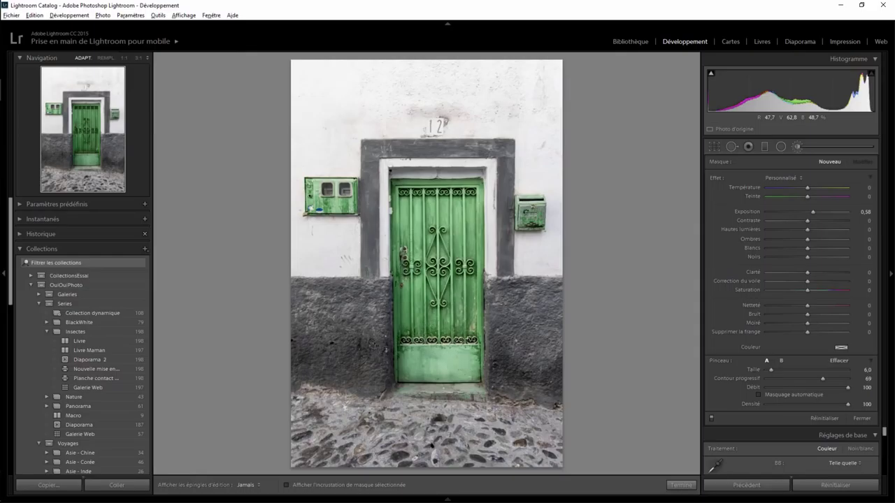
mouse_move(465, 241)
mouse_down()
mouse_move(428, 198)
mouse_move(399, 238)
mouse_move(407, 371)
mouse_up()
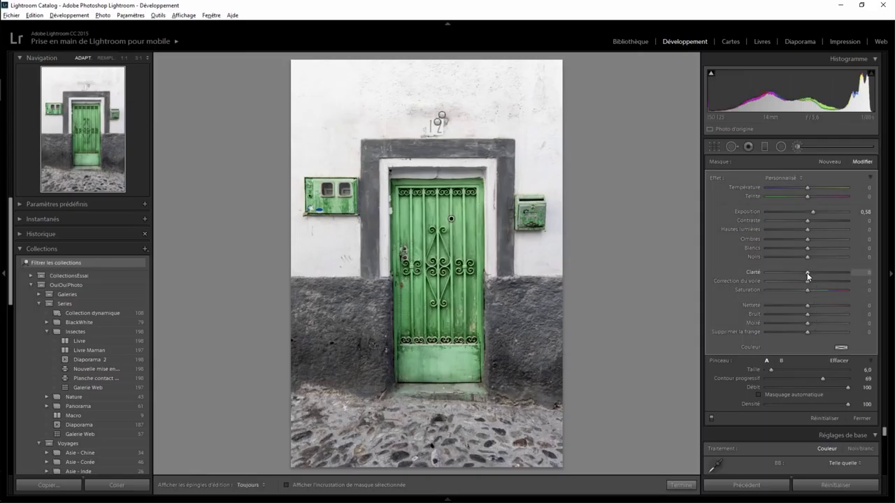
drag(833, 278, 811, 280)
click(679, 485)
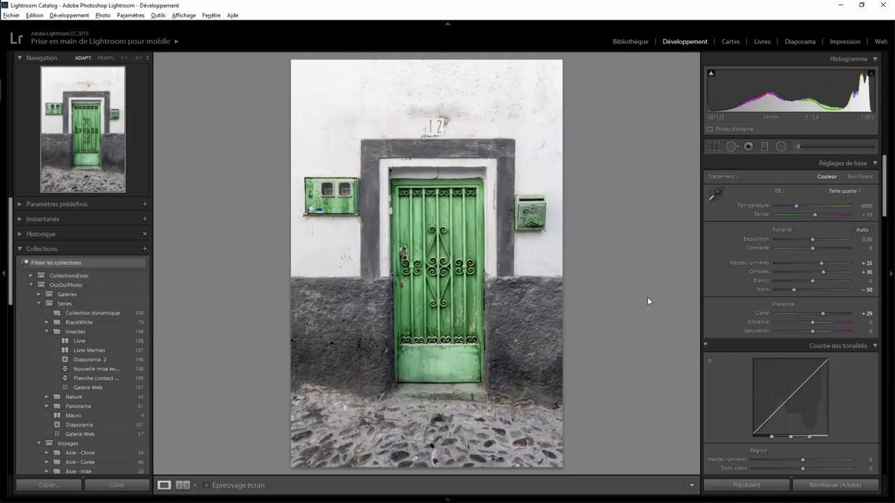
key(backslash)
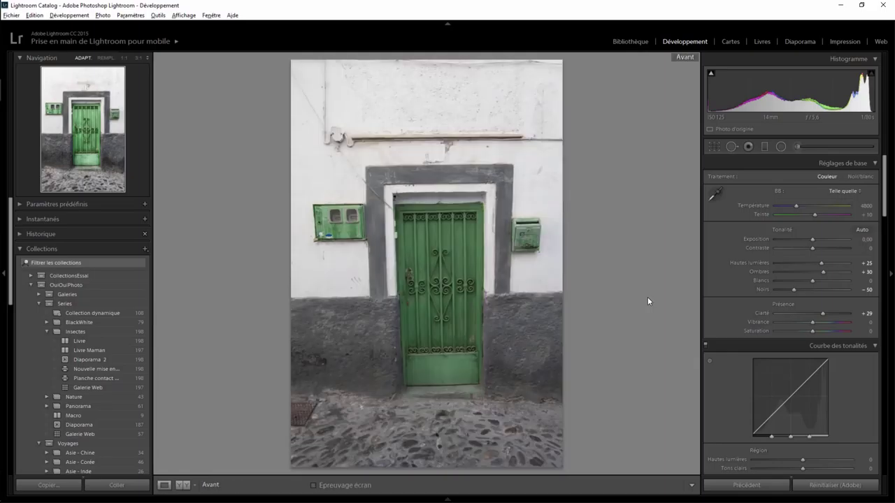
key(backslash)
key(backslash)
key(backslash)
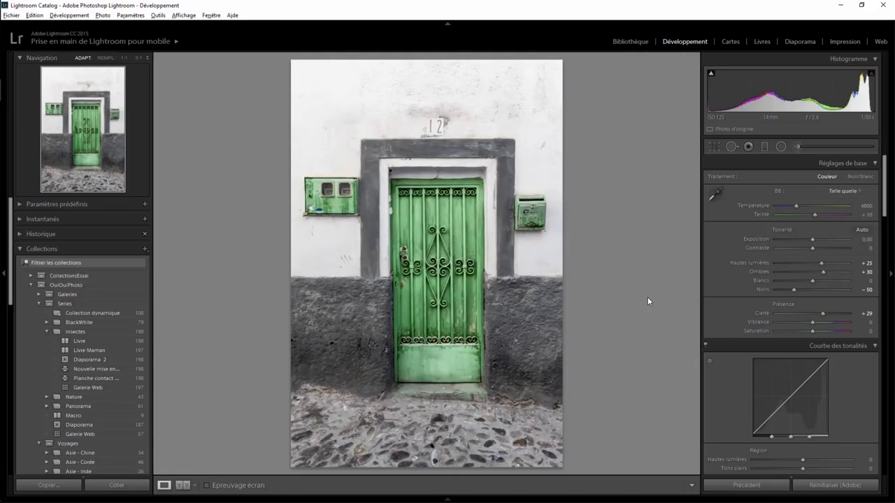
key(backslash)
key(backslash)
key(backslash)
key(backslash)
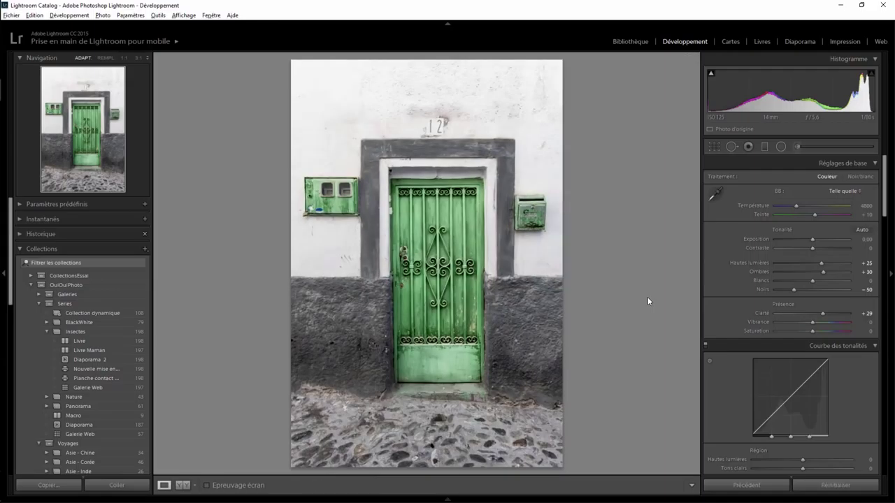